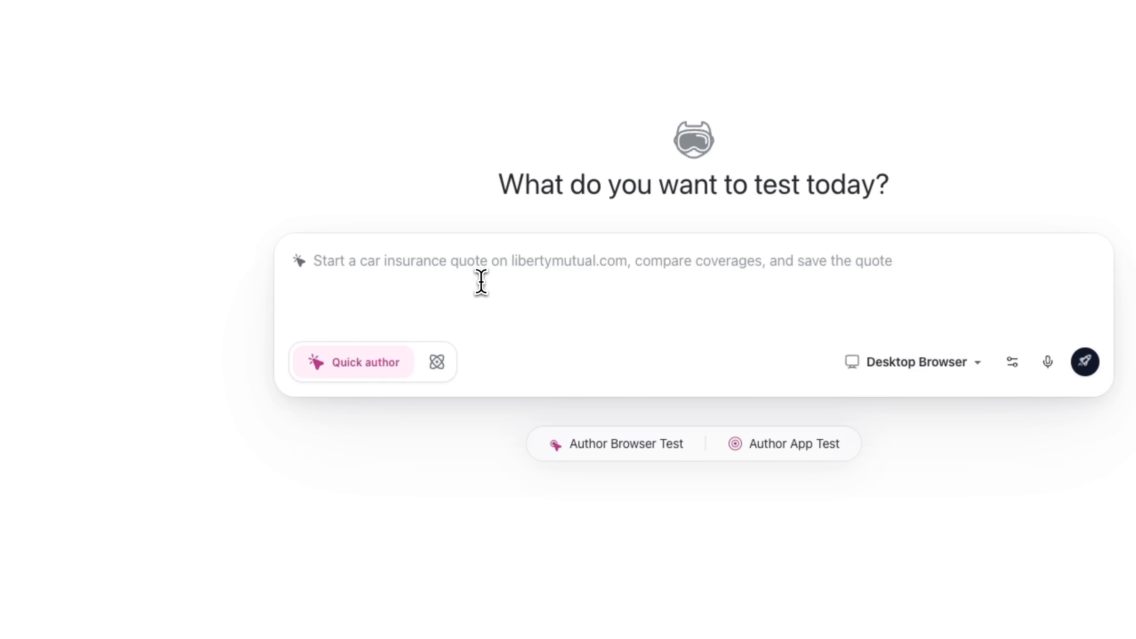
pyautogui.press('super+v')
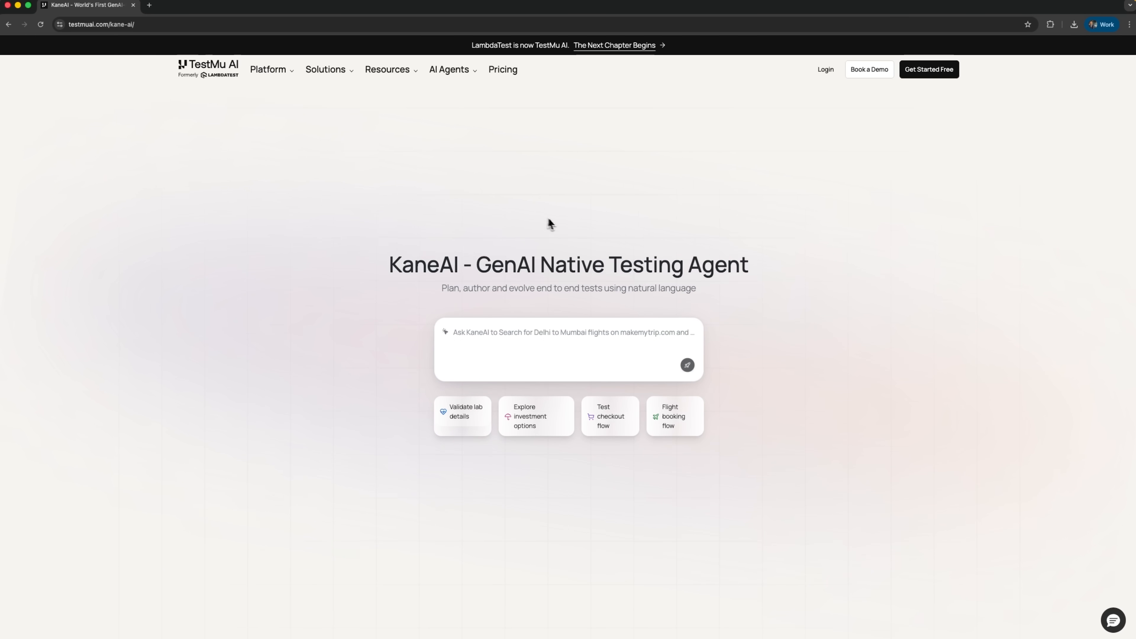
# - Review the KaneAI product page from its introduction through the All-in-One flow testing feature cards
pyautogui.scroll(-1, 578, 231)
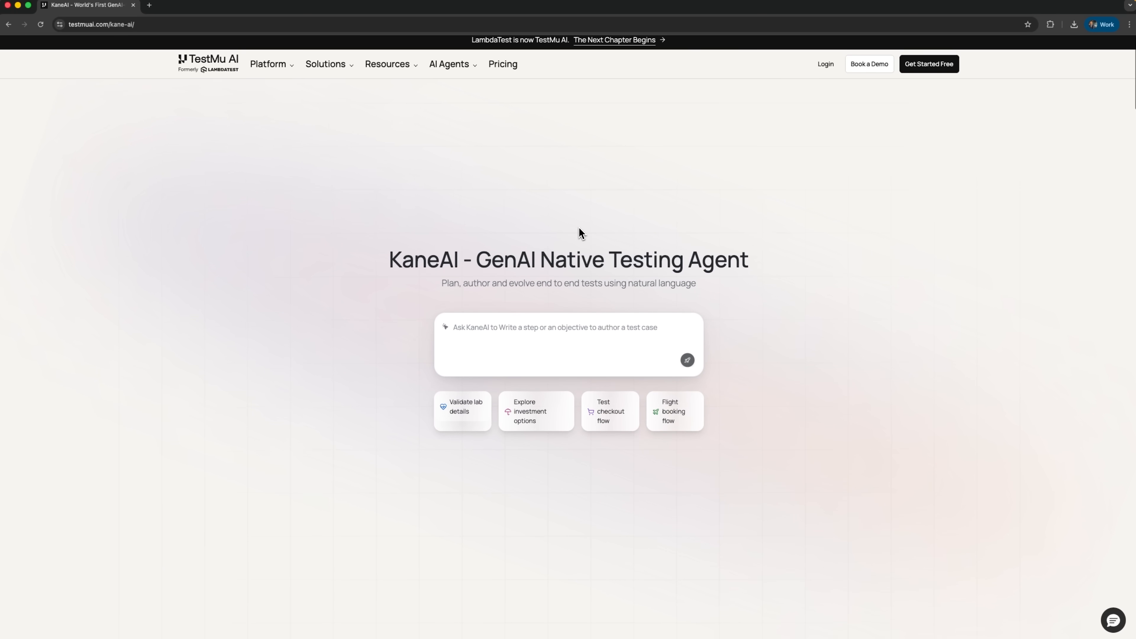
pyautogui.scroll(-1, 579, 232)
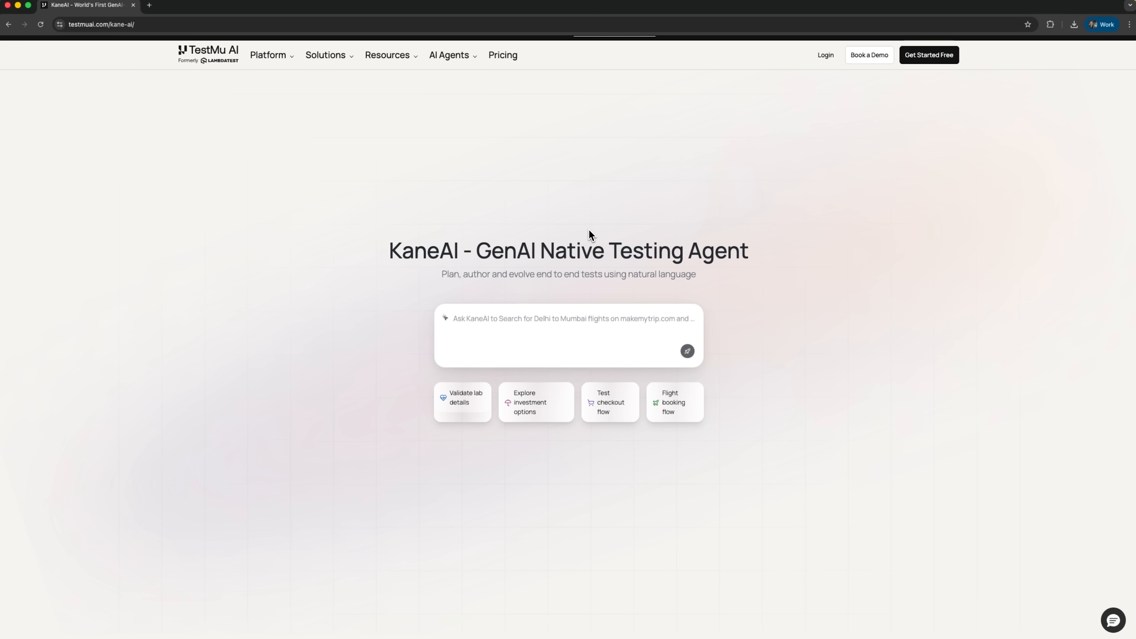
pyautogui.scroll(-3, 589, 231)
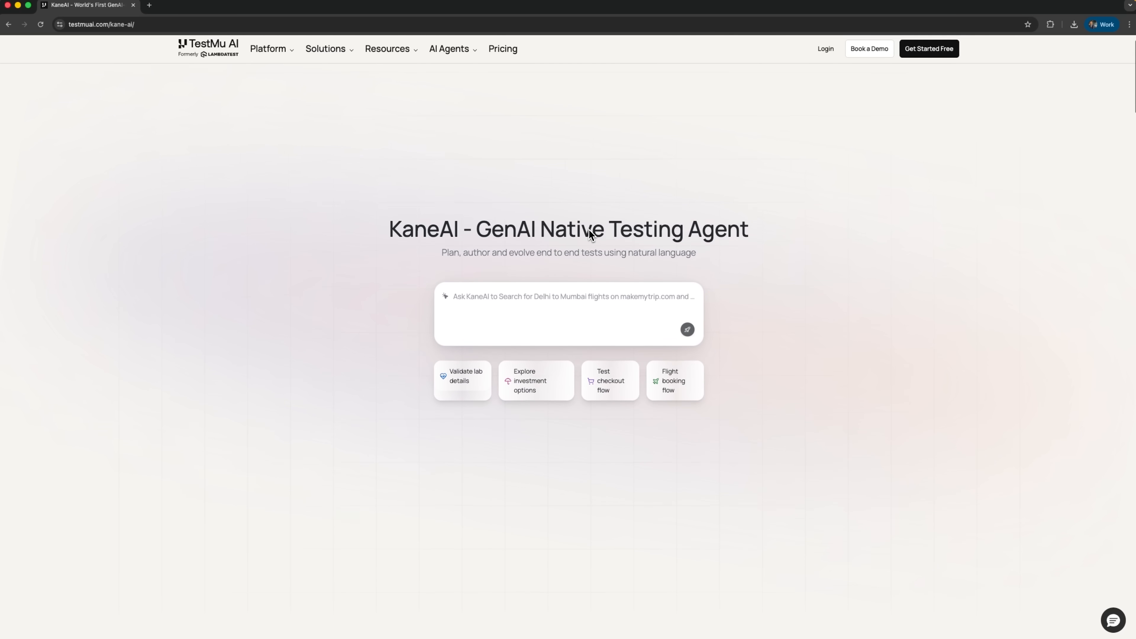
pyautogui.scroll(-5, 589, 233)
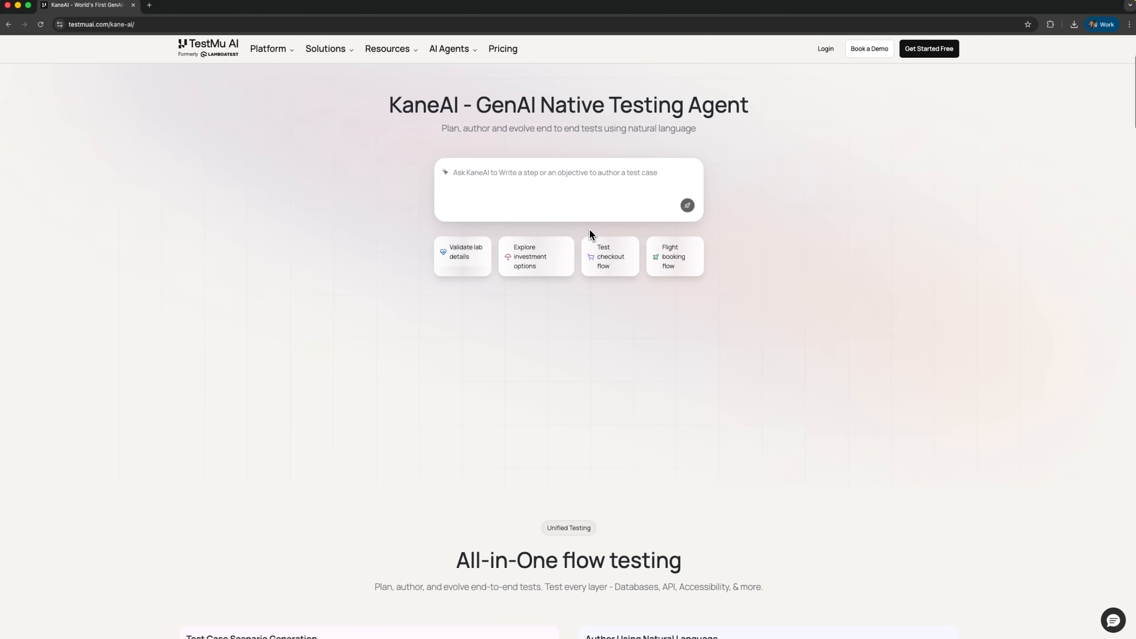
pyautogui.scroll(-2, 590, 232)
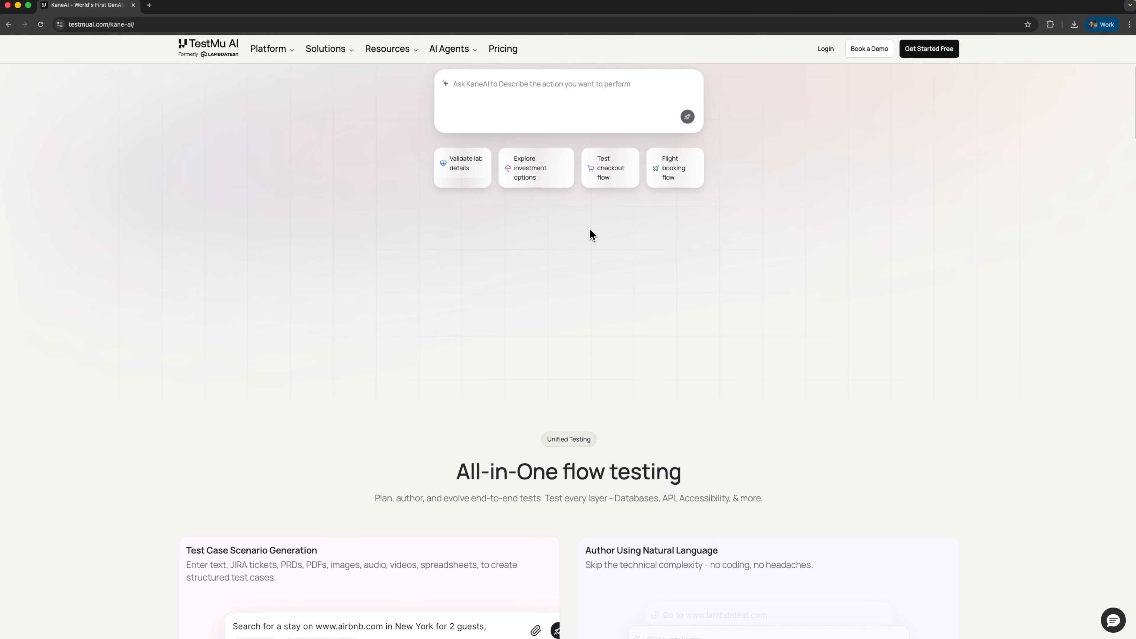
pyautogui.scroll(-3, 590, 233)
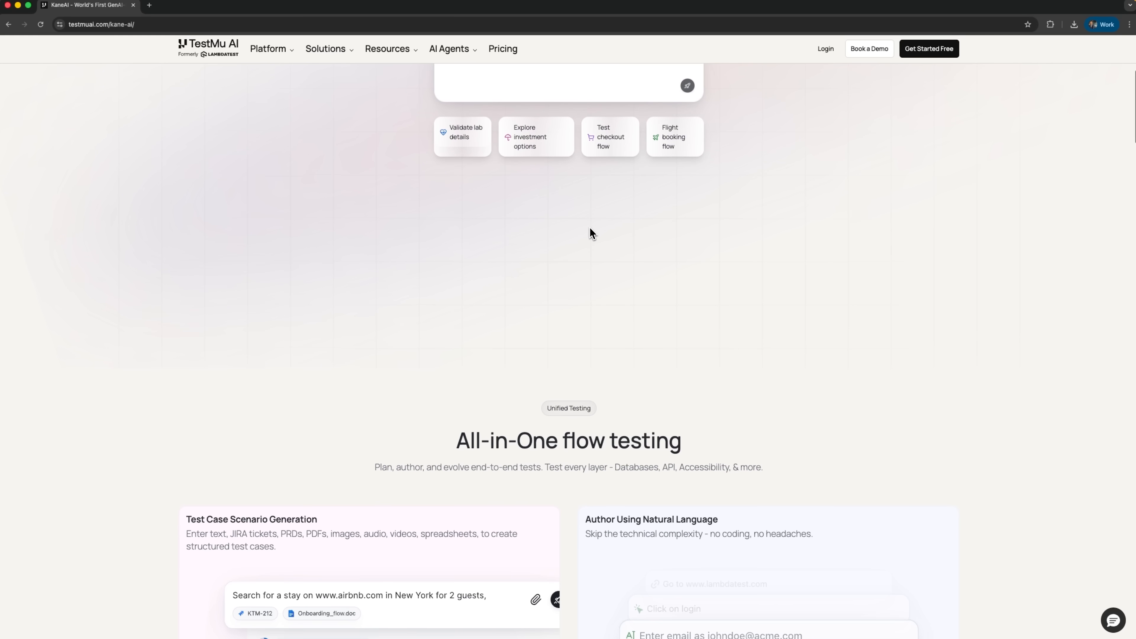
pyautogui.scroll(-4, 589, 233)
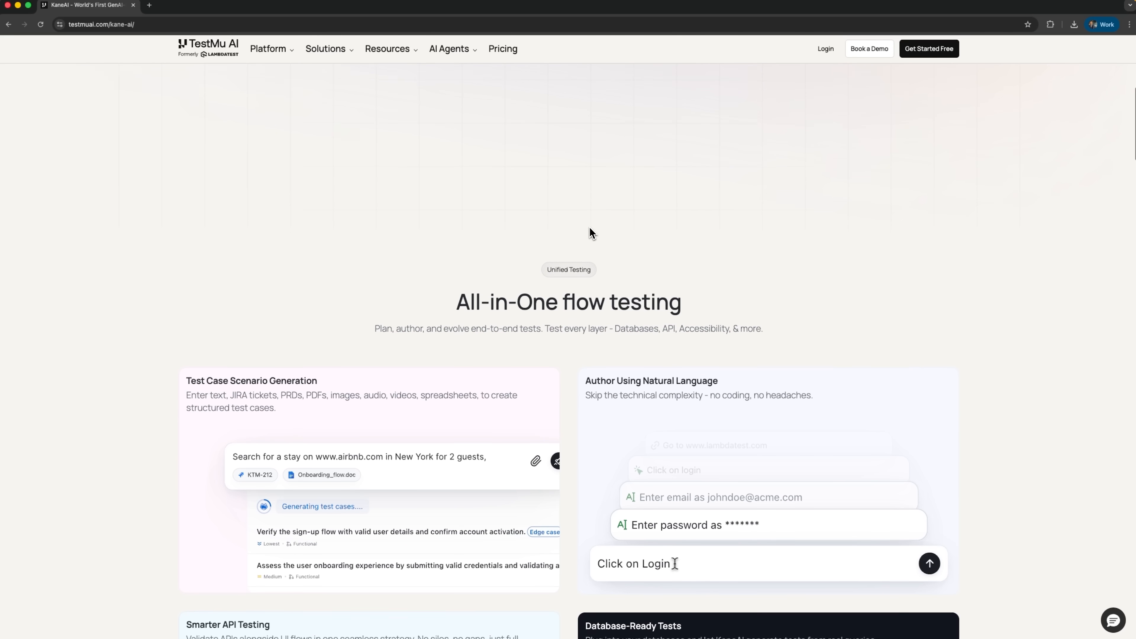
pyautogui.scroll(-3, 590, 229)
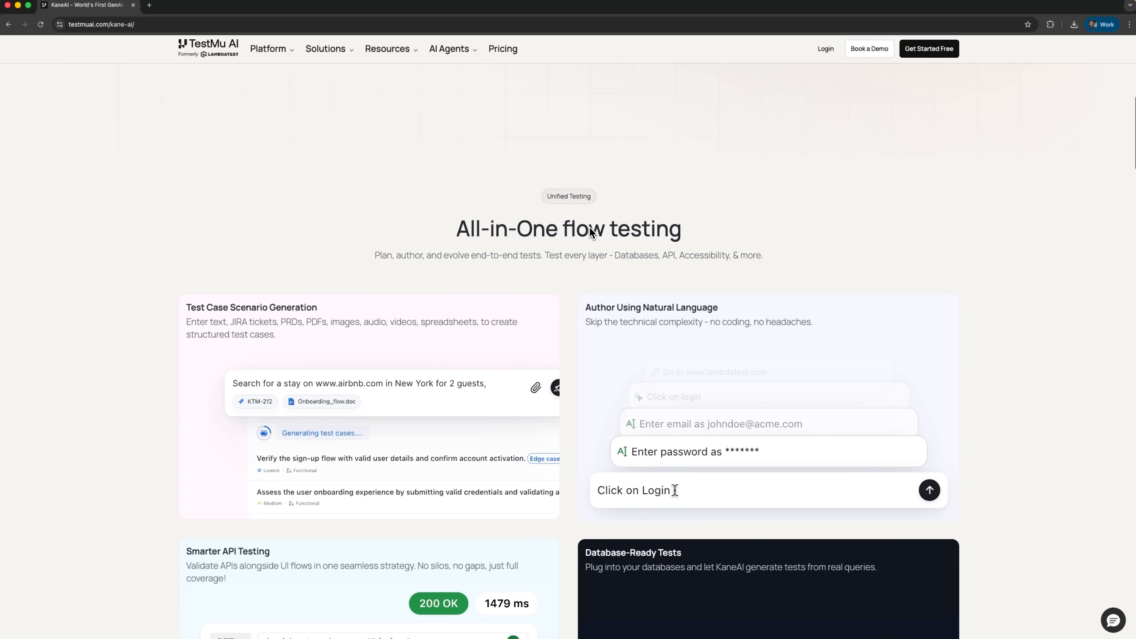
pyautogui.scroll(-1, 589, 228)
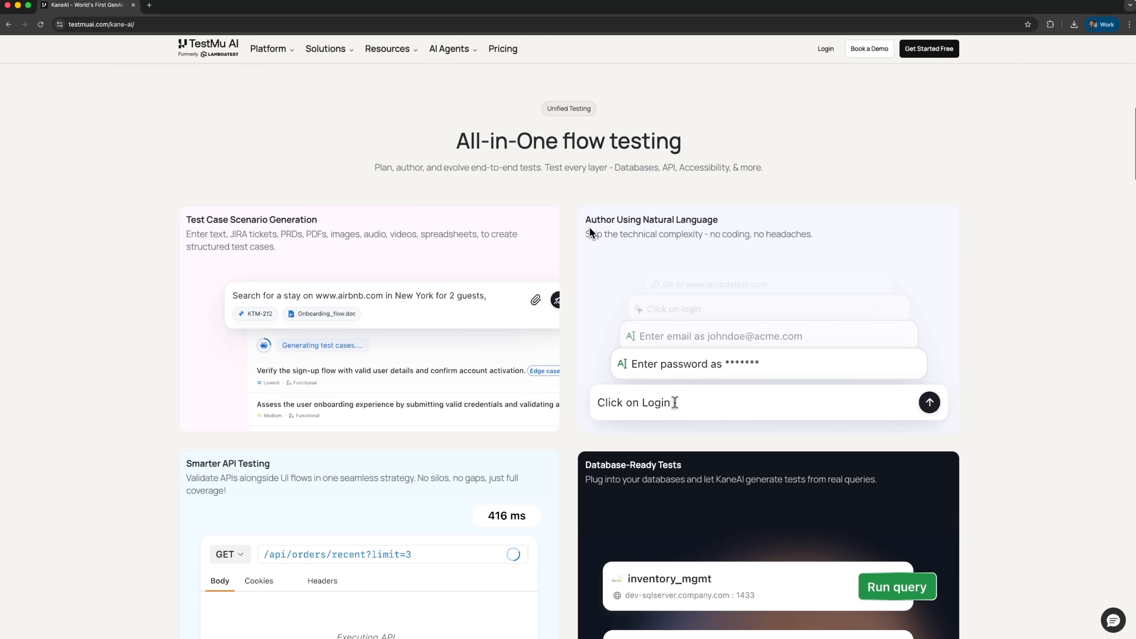
pyautogui.scroll(-2, 589, 231)
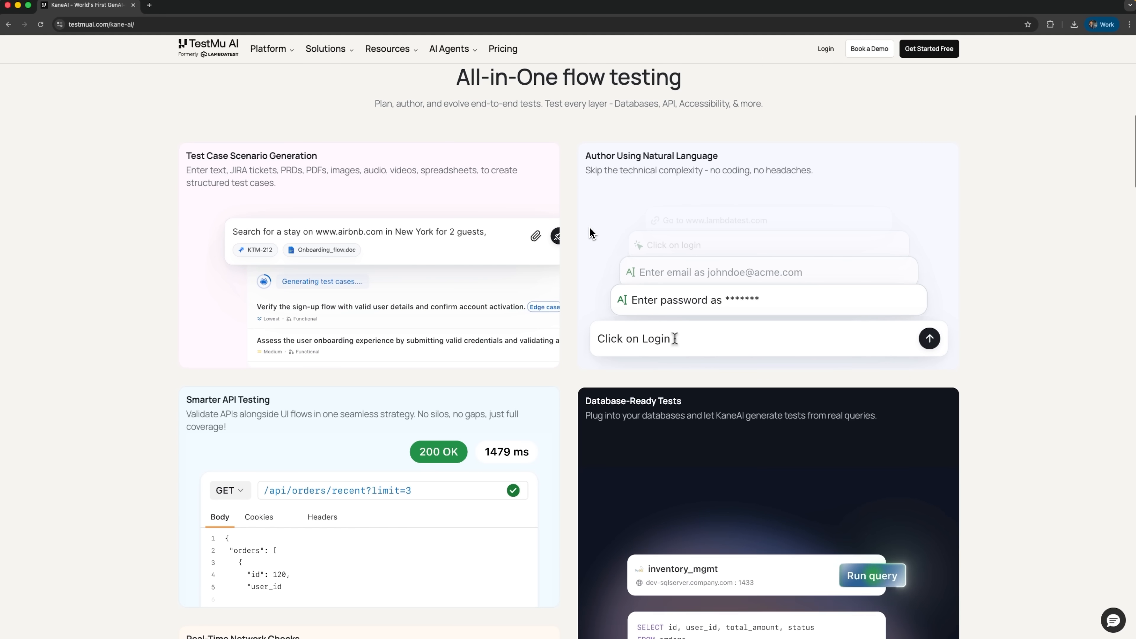
pyautogui.scroll(-1, 590, 230)
pyautogui.scroll(-3, 590, 232)
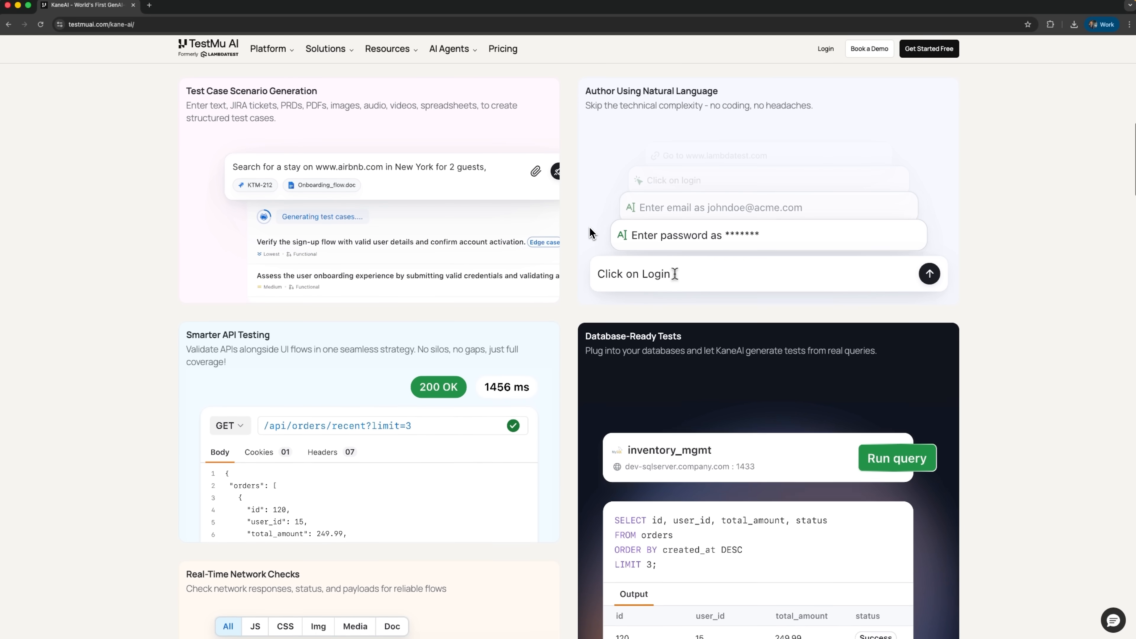
pyautogui.scroll(-3, 589, 230)
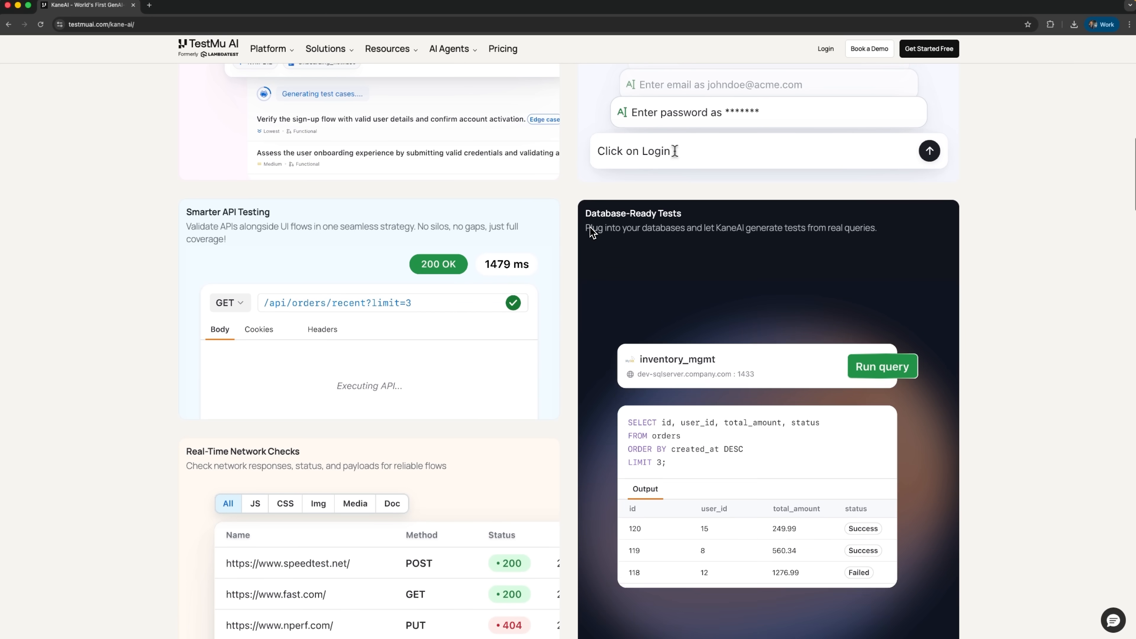
pyautogui.scroll(-3, 608, 320)
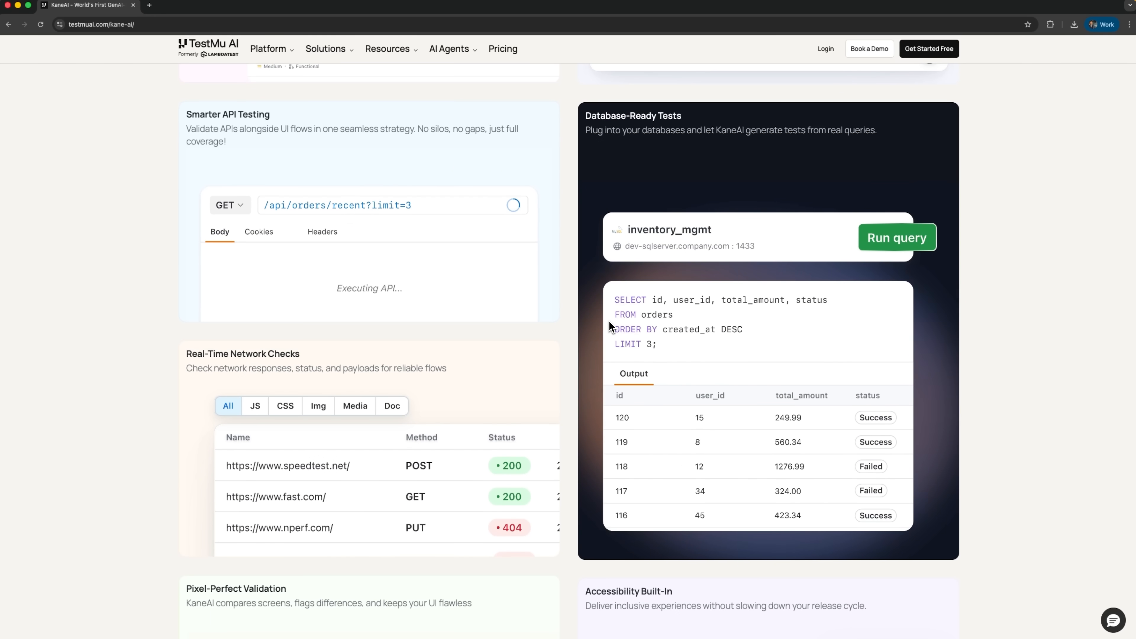
pyautogui.scroll(-2, 609, 322)
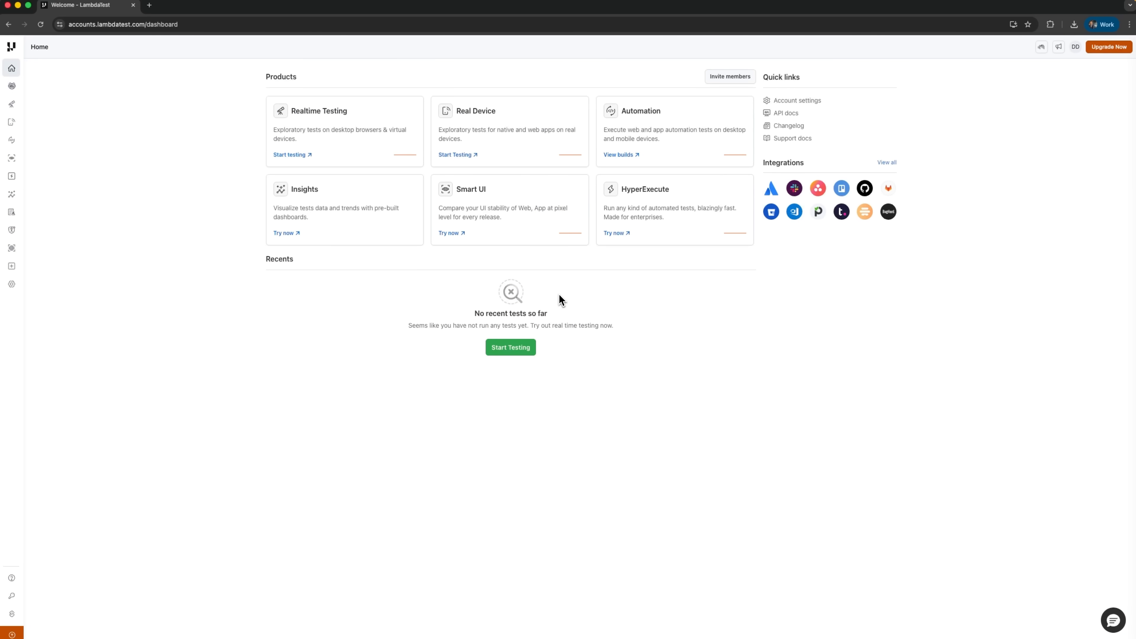
# - Open the KaneAI Agent from the account dashboard
pyautogui.moveTo(36, 118)
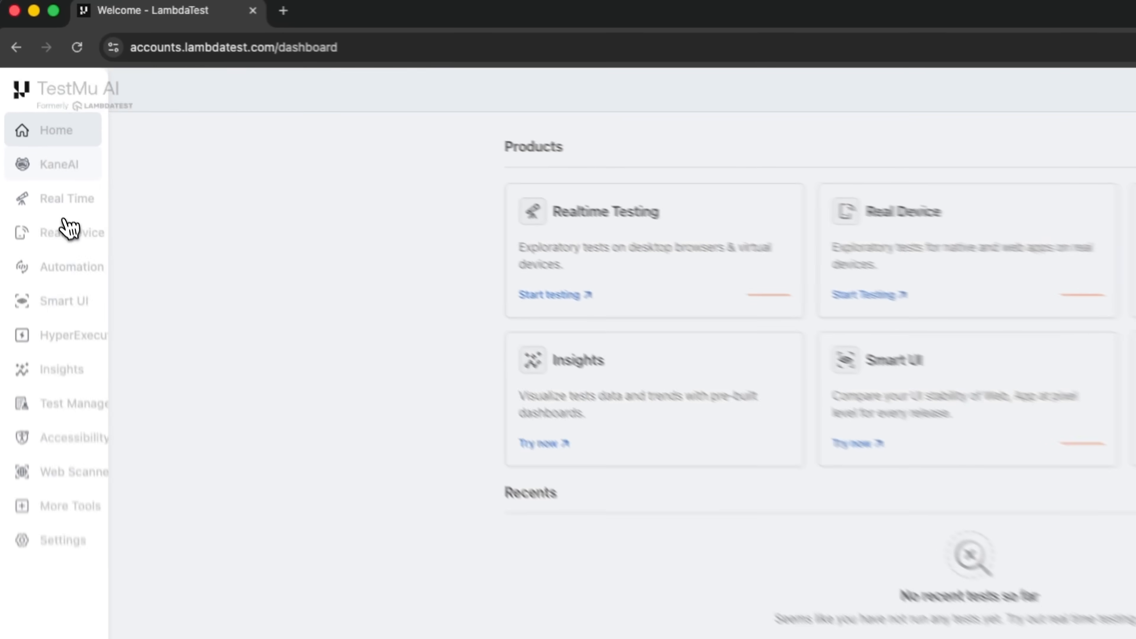
pyautogui.click(46, 91)
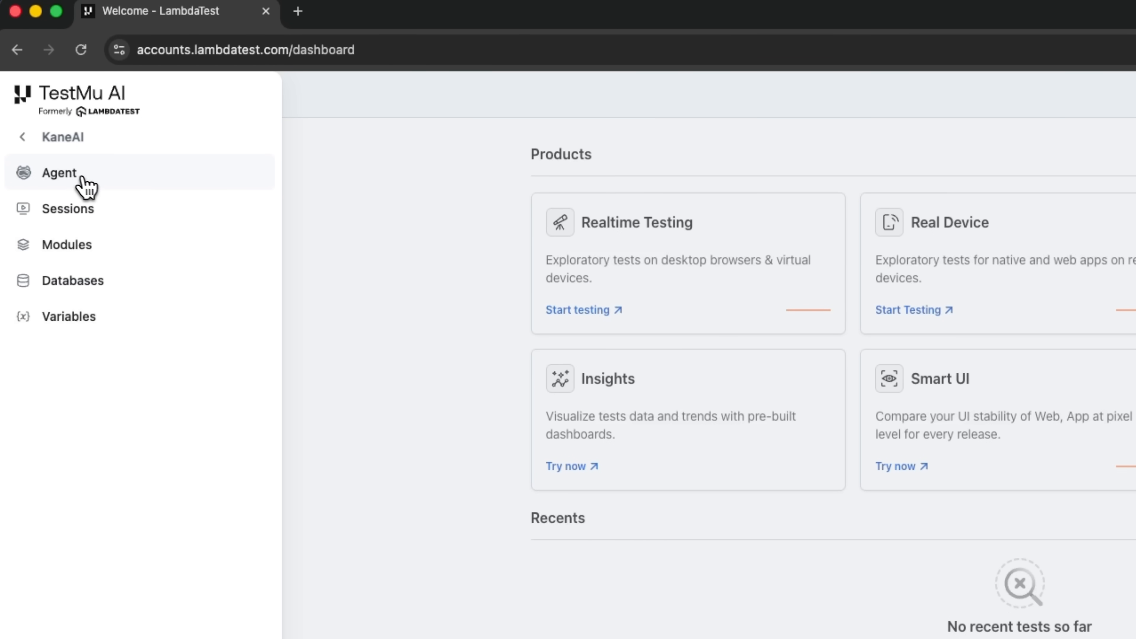
pyautogui.click(72, 179)
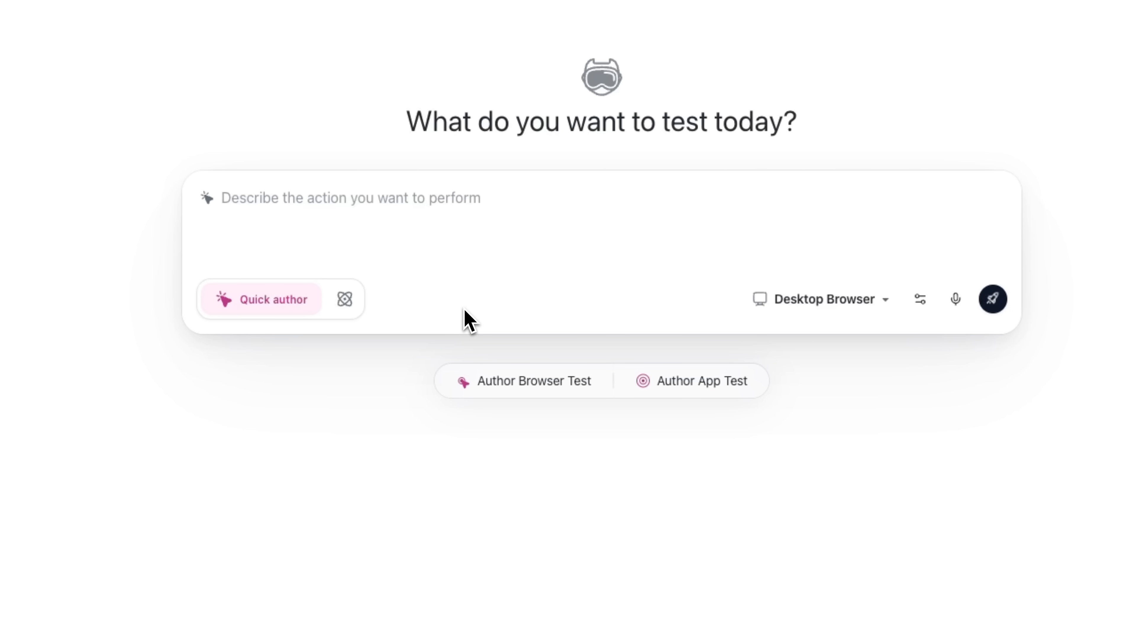
# - Look over the test platform choices and the Max Test Scenarios setting of Generate scenarios, and return to Quick author
pyautogui.click(815, 299)
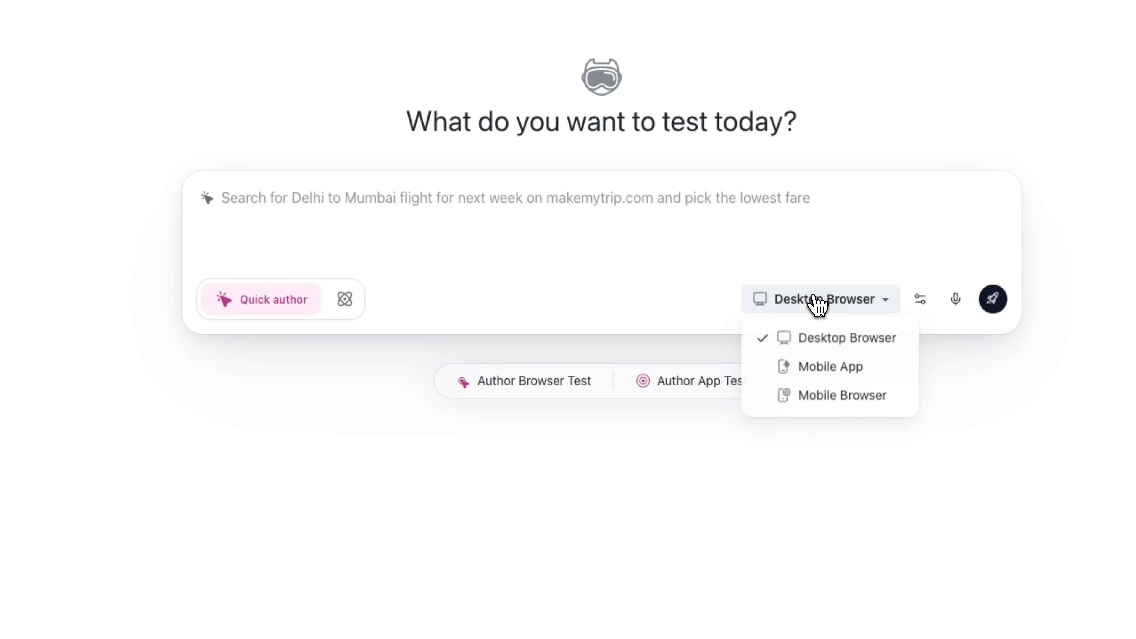
pyautogui.click(344, 298)
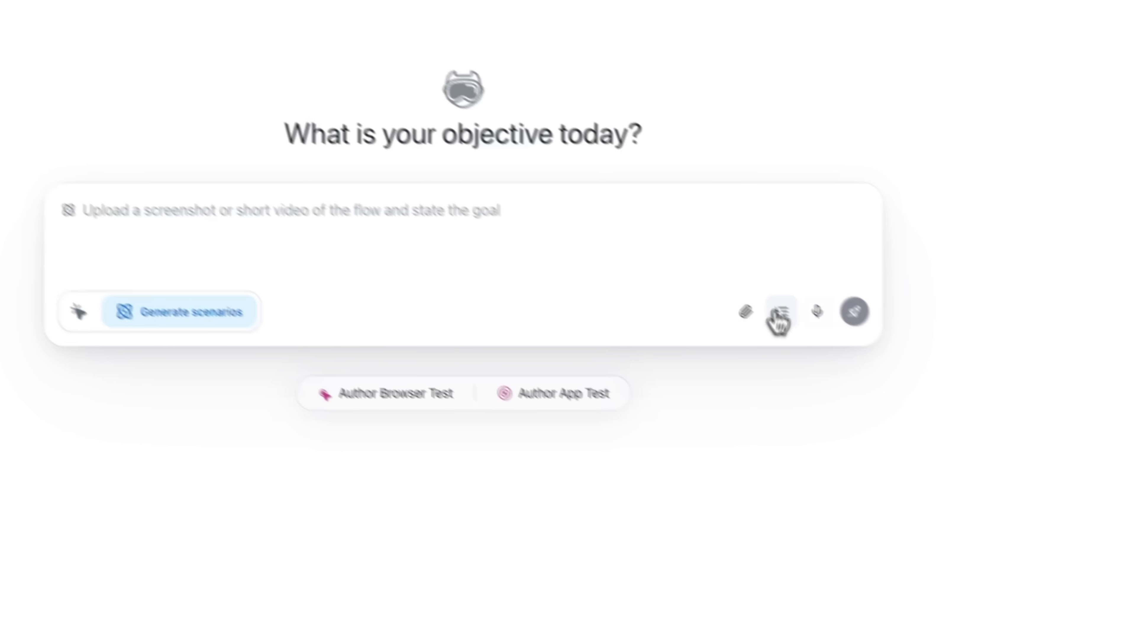
pyautogui.click(782, 312)
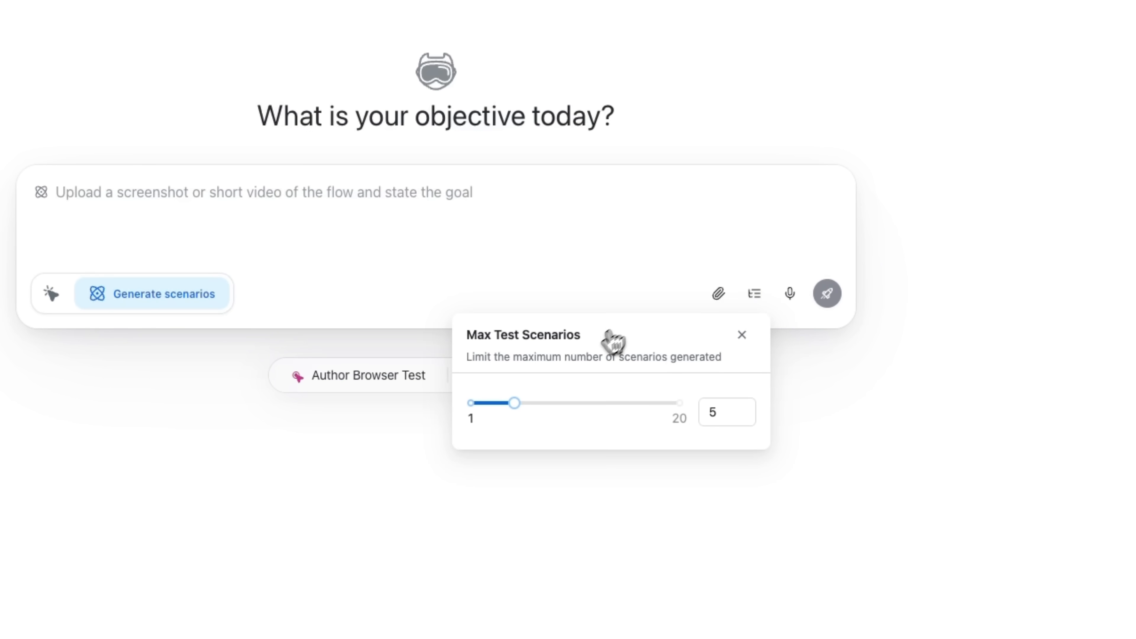
pyautogui.click(52, 293)
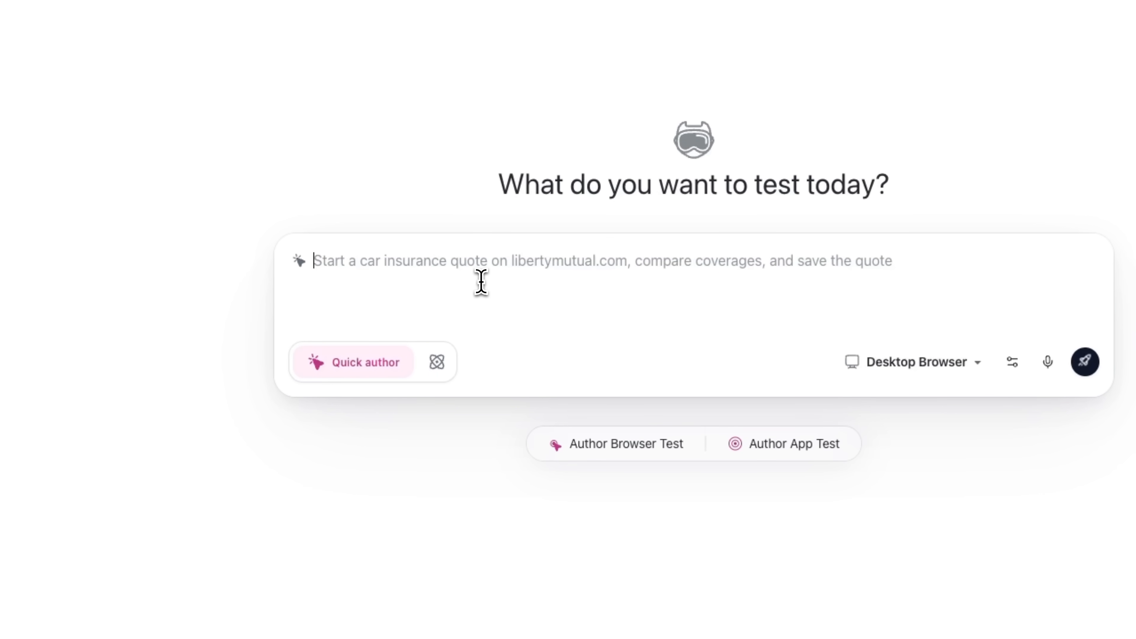
pyautogui.hotkey('ctrl', 'v')
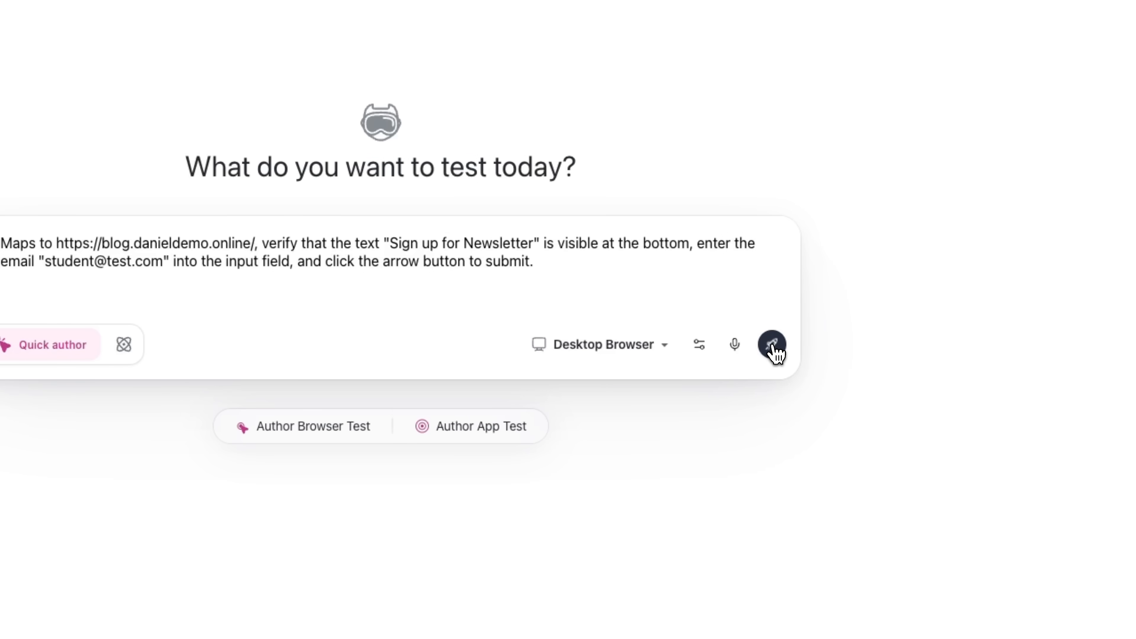
pyautogui.click(772, 345)
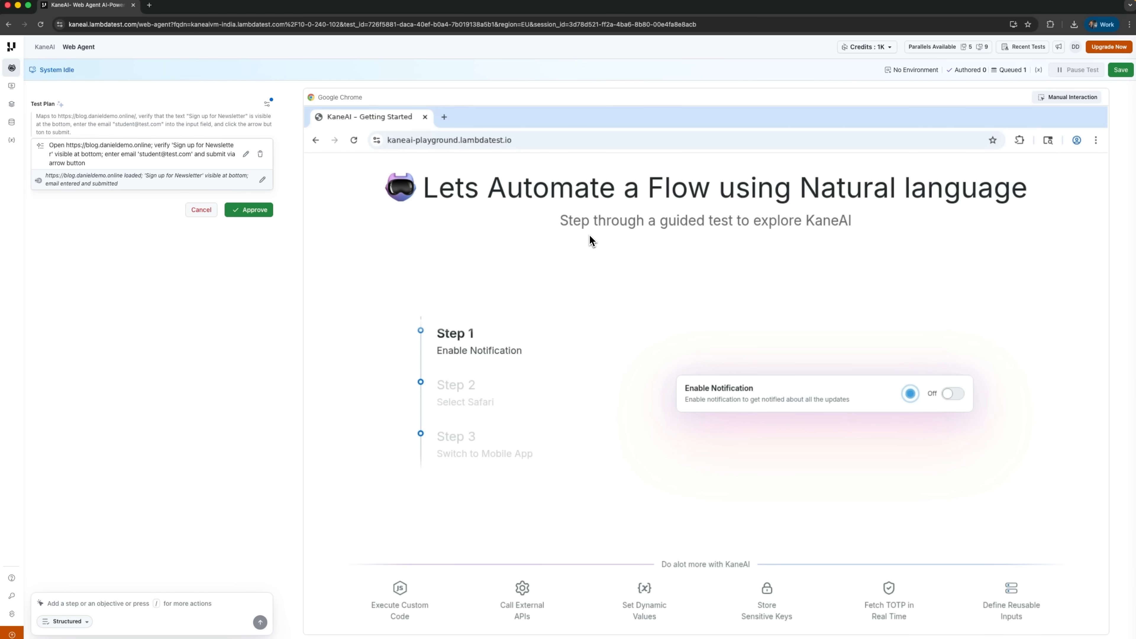
pyautogui.click(258, 210)
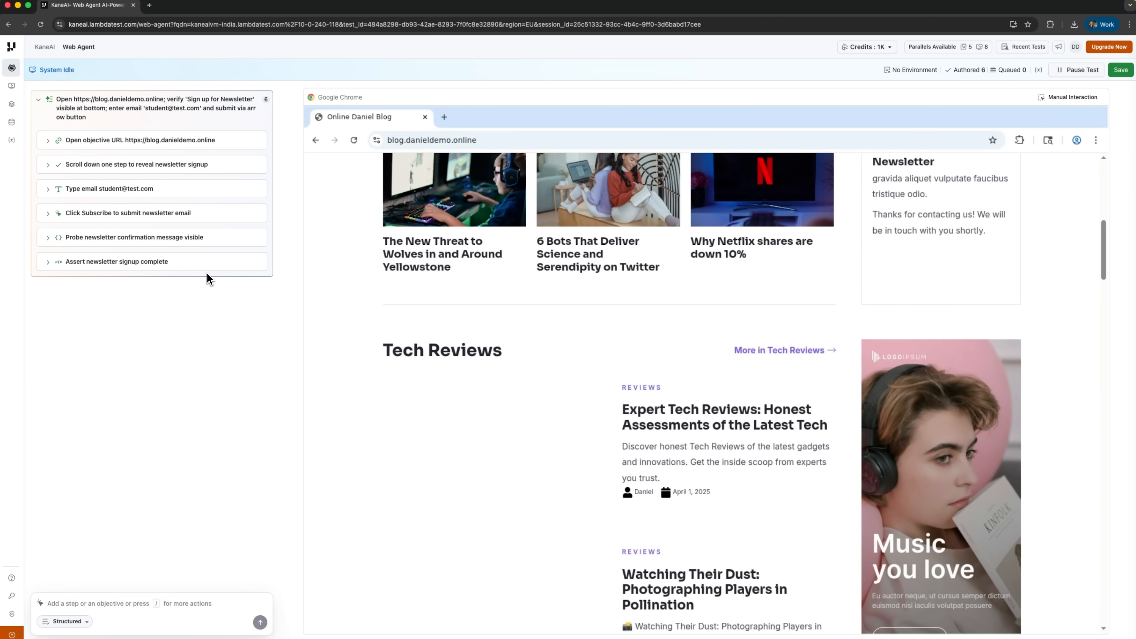
# - Record manual scrolling of the blog page to and from the Sign up for Newsletter section, and turn manual interaction off
pyautogui.click(1068, 100)
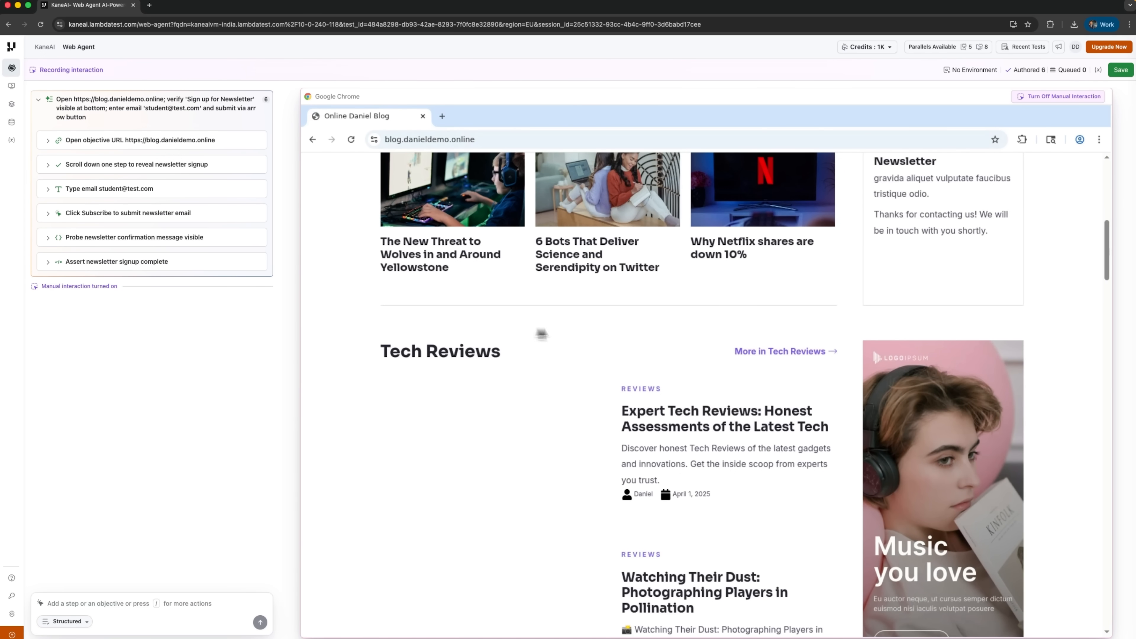
pyautogui.scroll(-10, 598, 334)
pyautogui.scroll(-10, 598, 334)
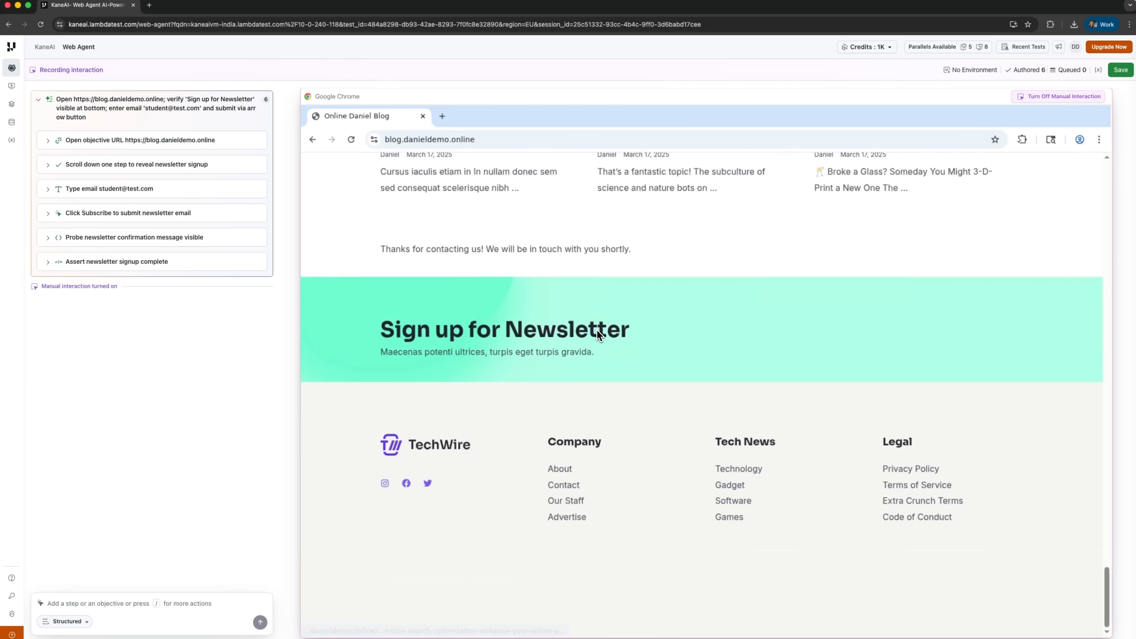
pyautogui.scroll(10, 628, 306)
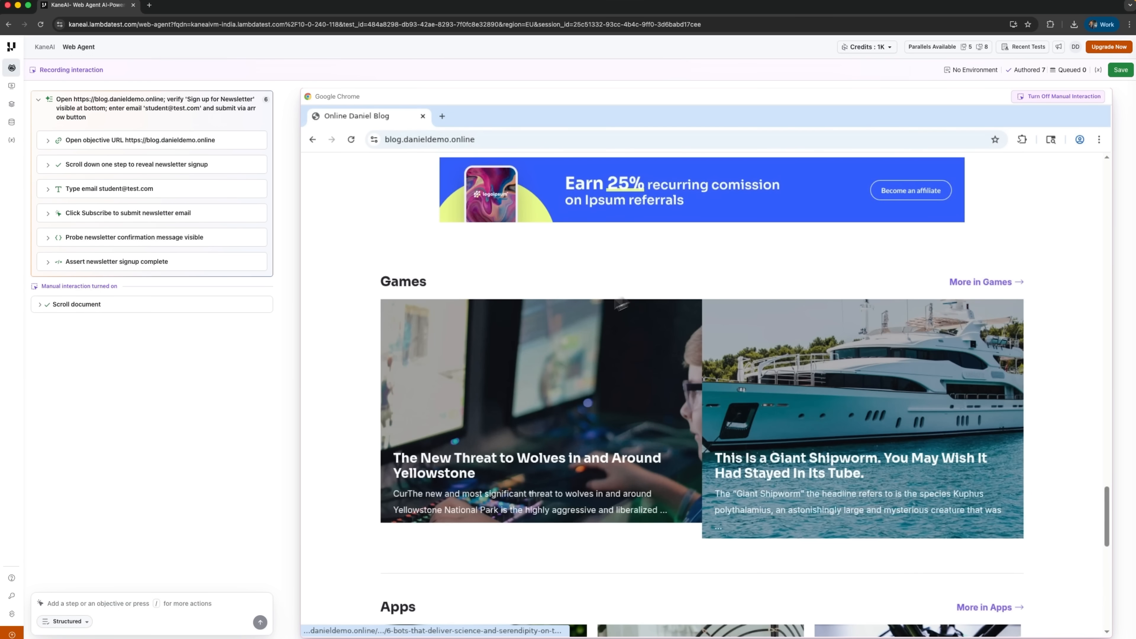
pyautogui.scroll(-3, 595, 361)
pyautogui.scroll(-10, 594, 361)
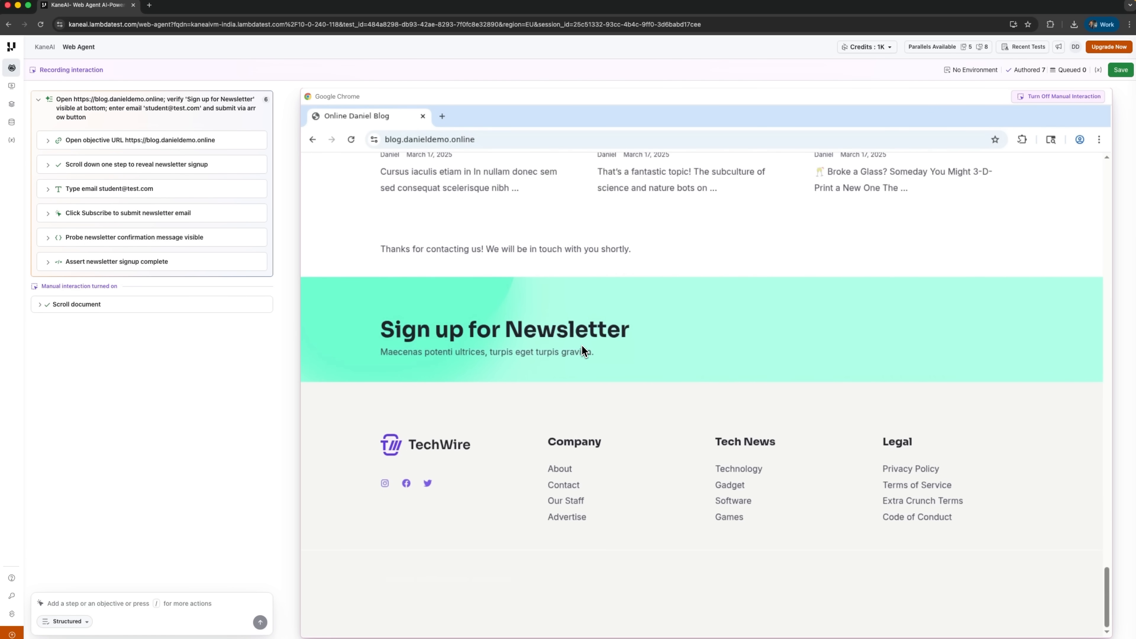
pyautogui.scroll(10, 556, 386)
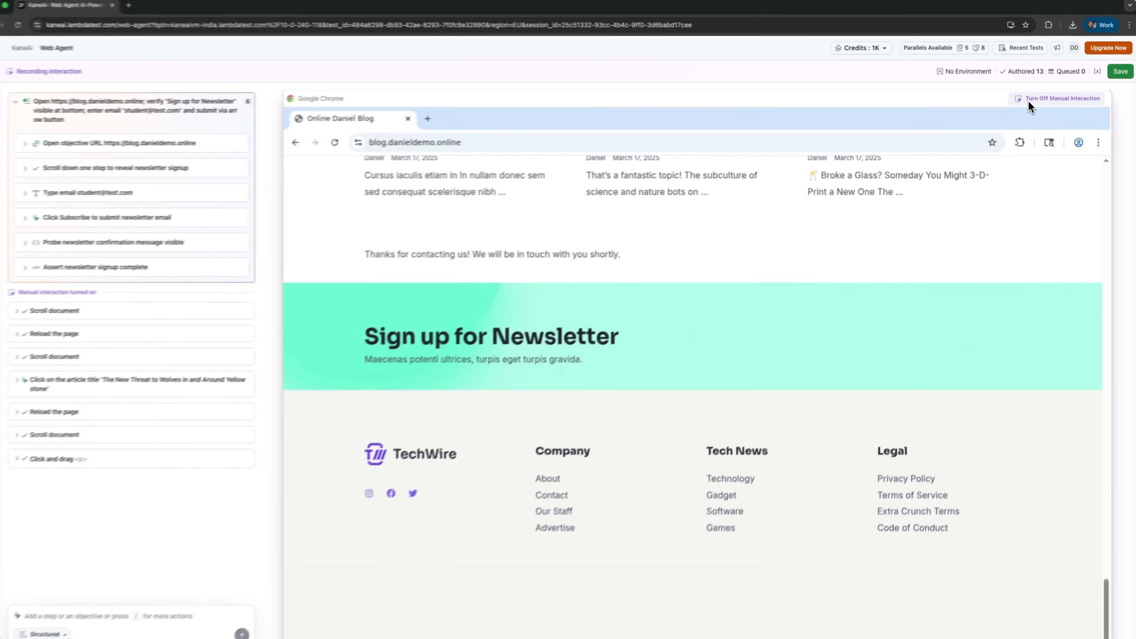
pyautogui.click(939, 190)
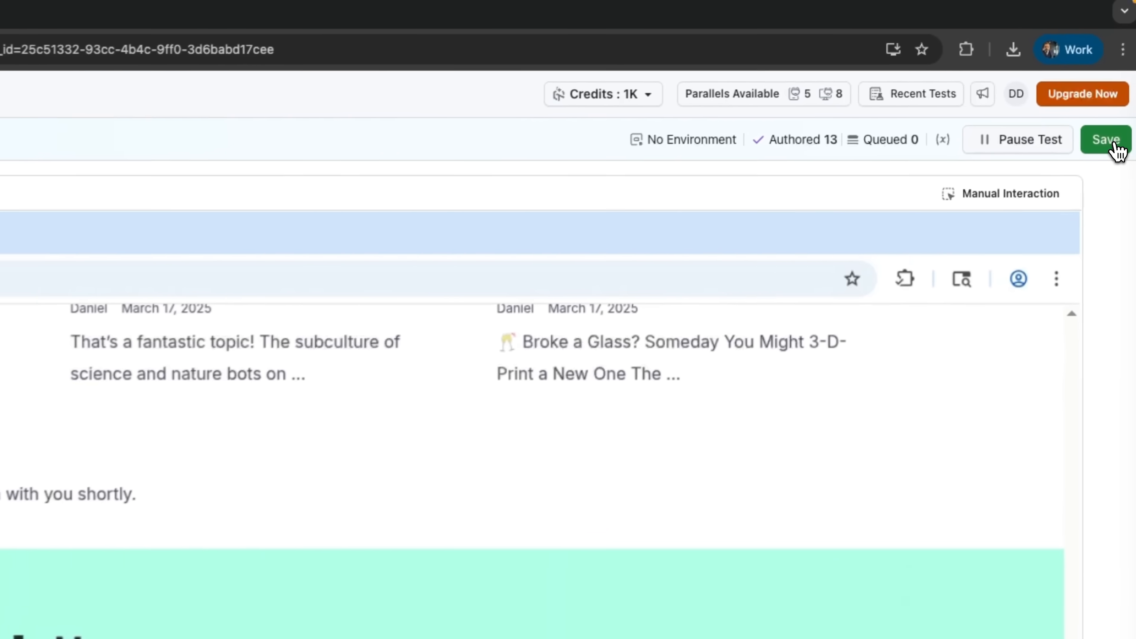
# - Save the authored test case and execute its generated Python Selenium code
pyautogui.click(1112, 144)
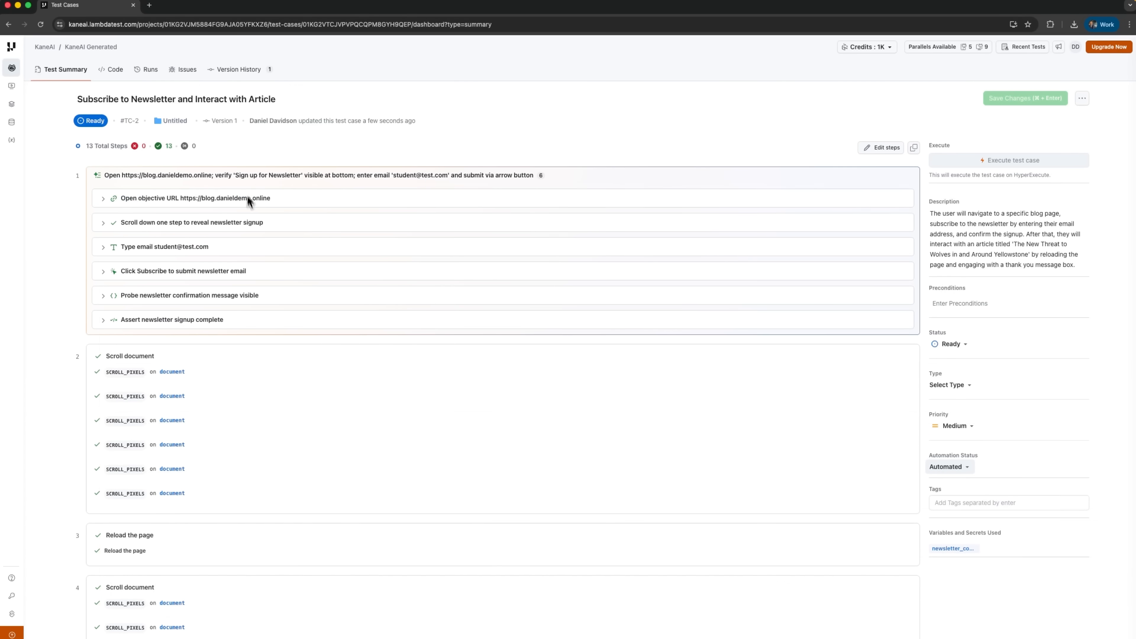
pyautogui.click(114, 72)
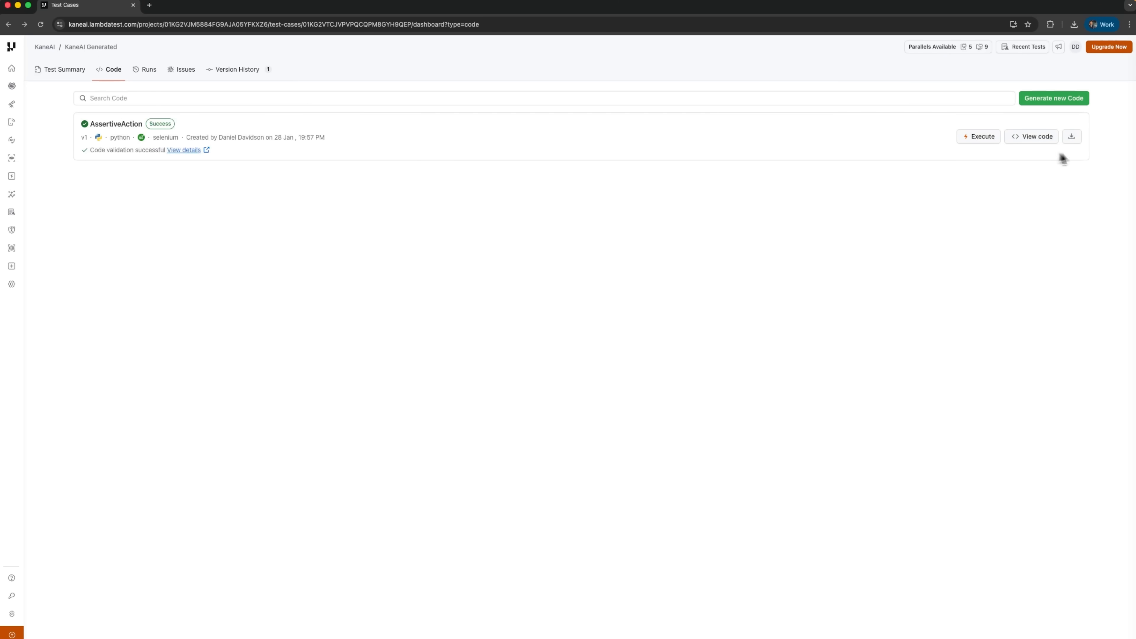
pyautogui.click(983, 138)
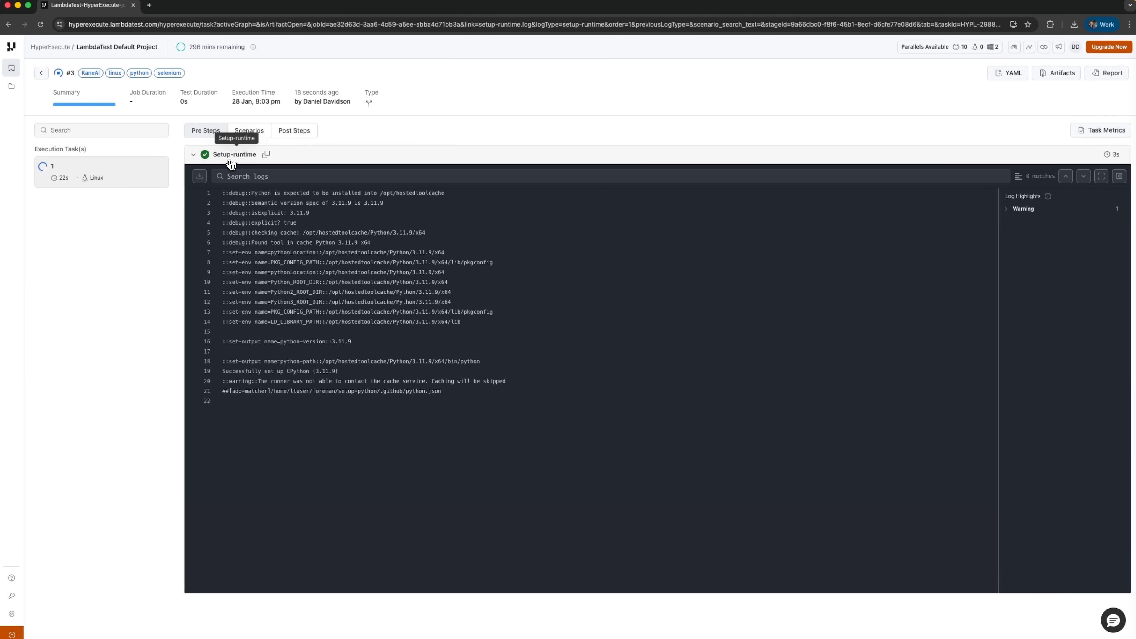
# - Collapse the Setup-runtime log and examine the Pre step's log of the running HyperExecute job
pyautogui.click(231, 164)
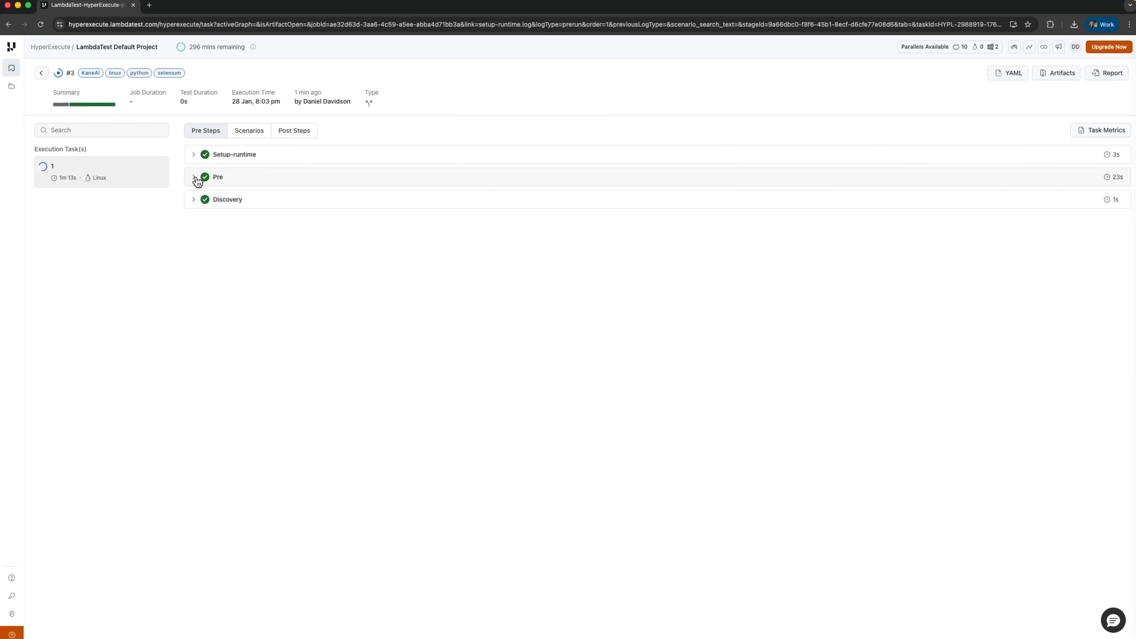
pyautogui.click(195, 177)
pyautogui.scroll(-5, 274, 254)
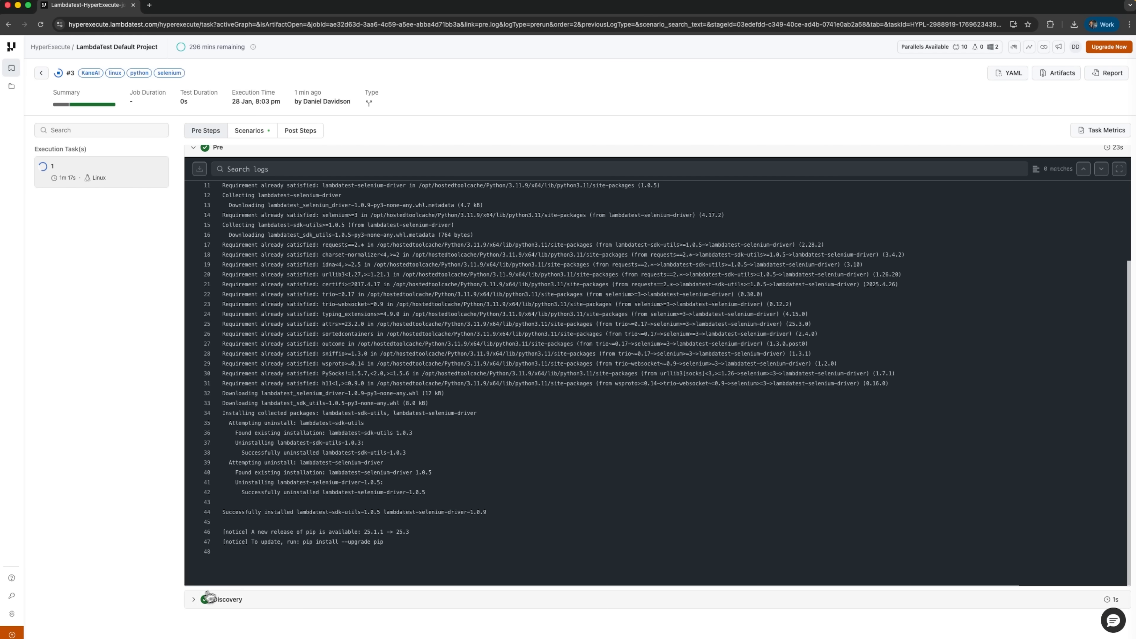
# - Examine the Discovery log of the running HyperExecute job and view its scenarios
pyautogui.click(195, 600)
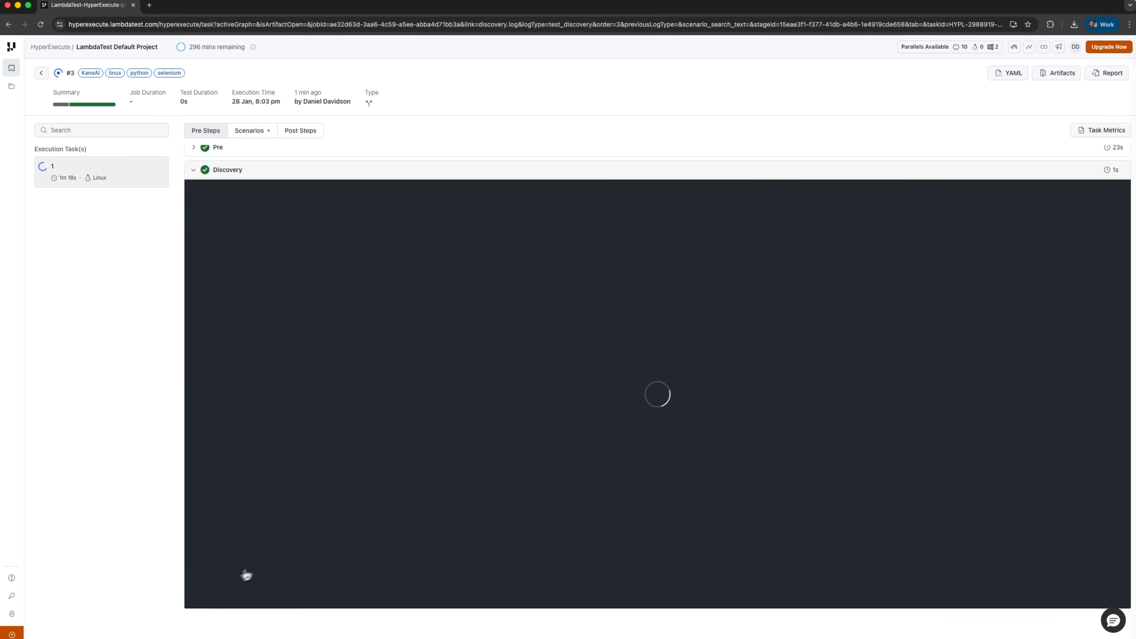
pyautogui.click(249, 132)
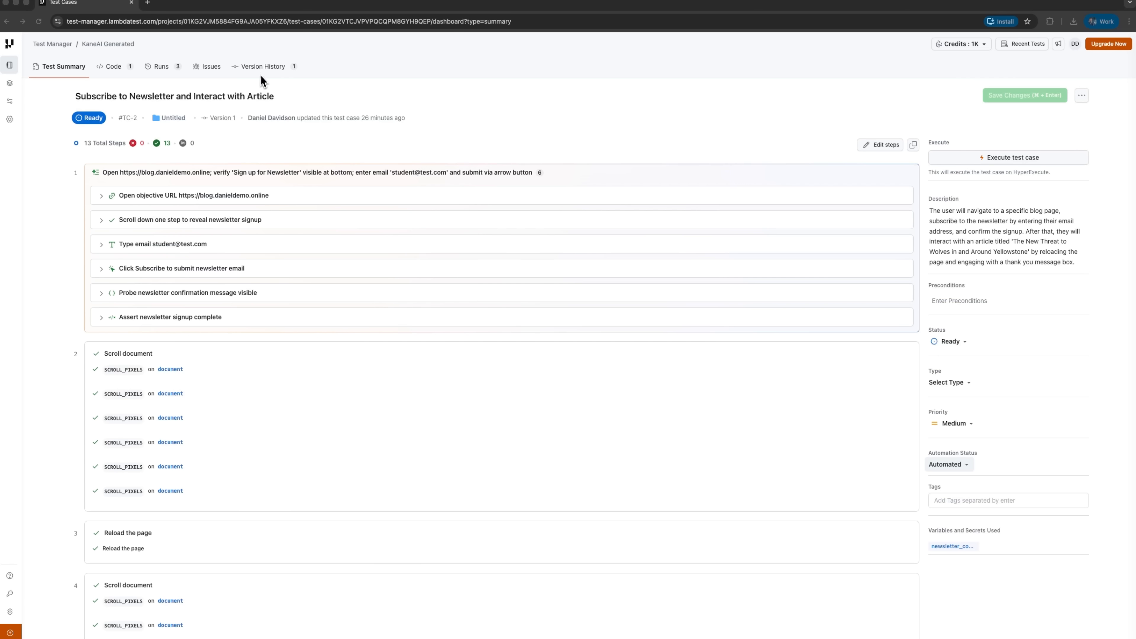
# - Review the saved test case's version history and linked issues, and open the option for linking an issue
pyautogui.click(481, 137)
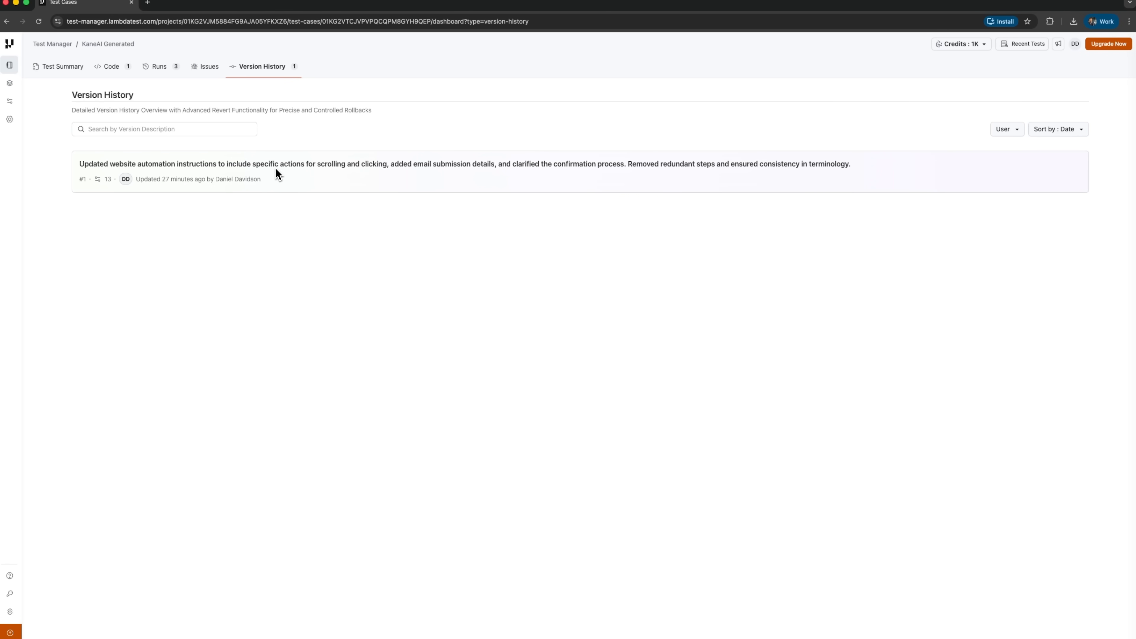
pyautogui.click(208, 69)
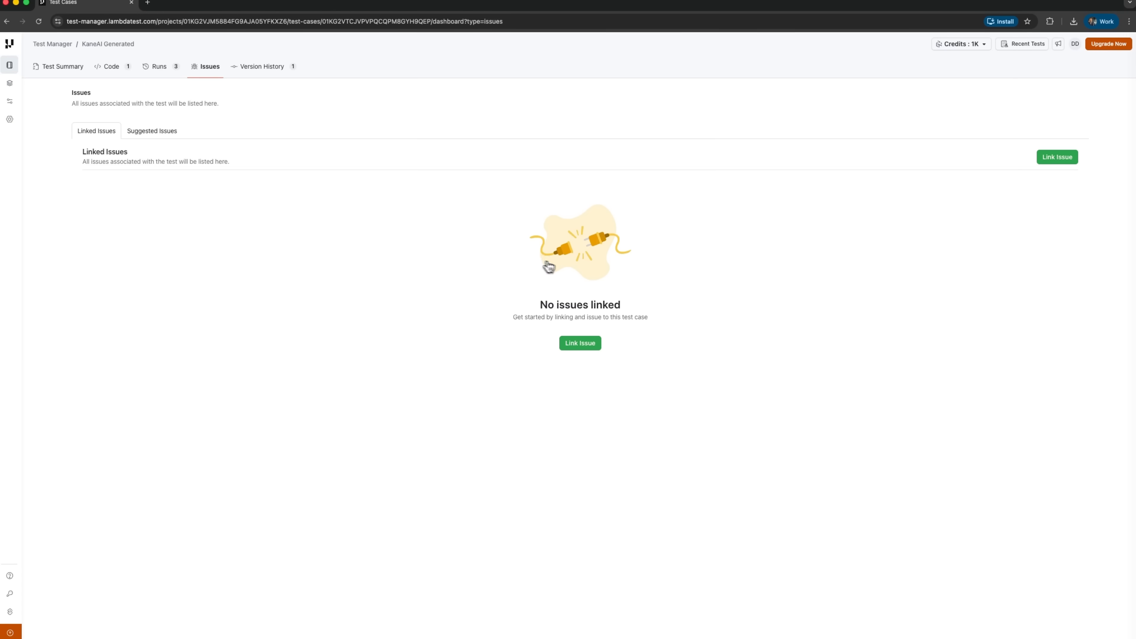
pyautogui.click(1053, 158)
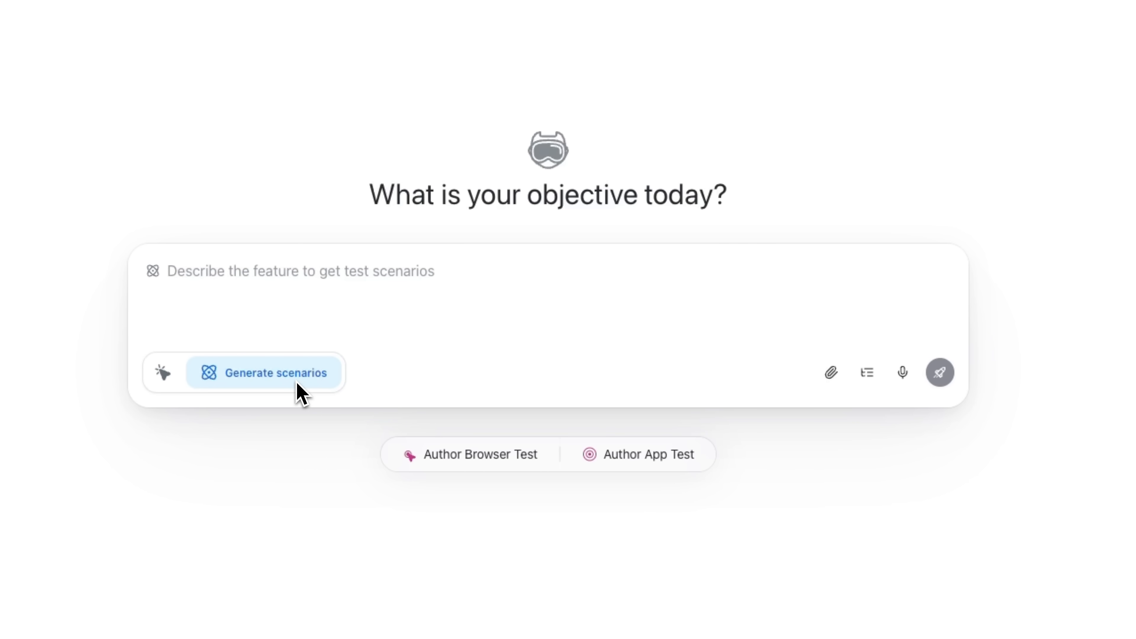
# - Attach prd.pdf and submit a prompt to generate end-to-end test scenarios for OnboardFlow's "New Hire Onboarding Setup" flow described in section 5
pyautogui.click(830, 374)
pyautogui.click(795, 419)
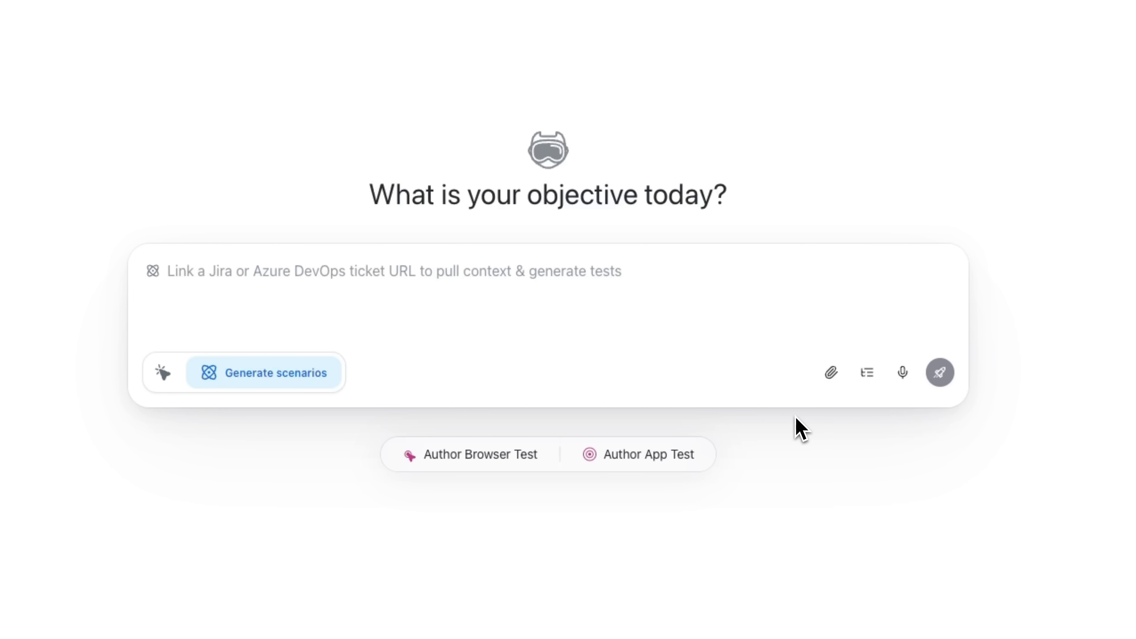
pyautogui.doubleClick(393, 135)
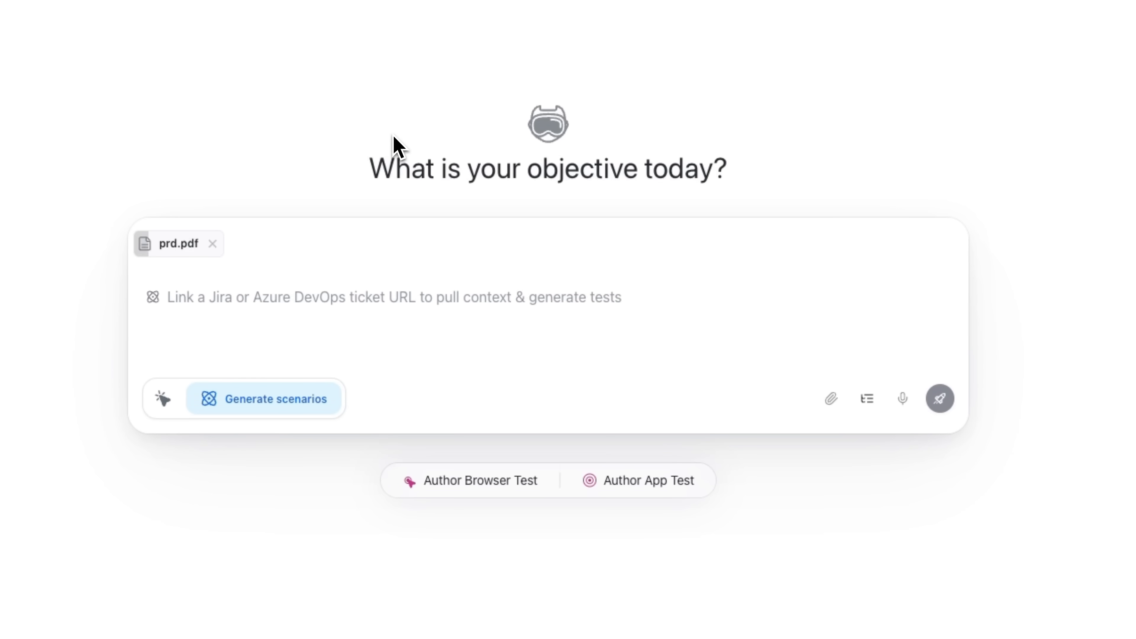
pyautogui.click(830, 397)
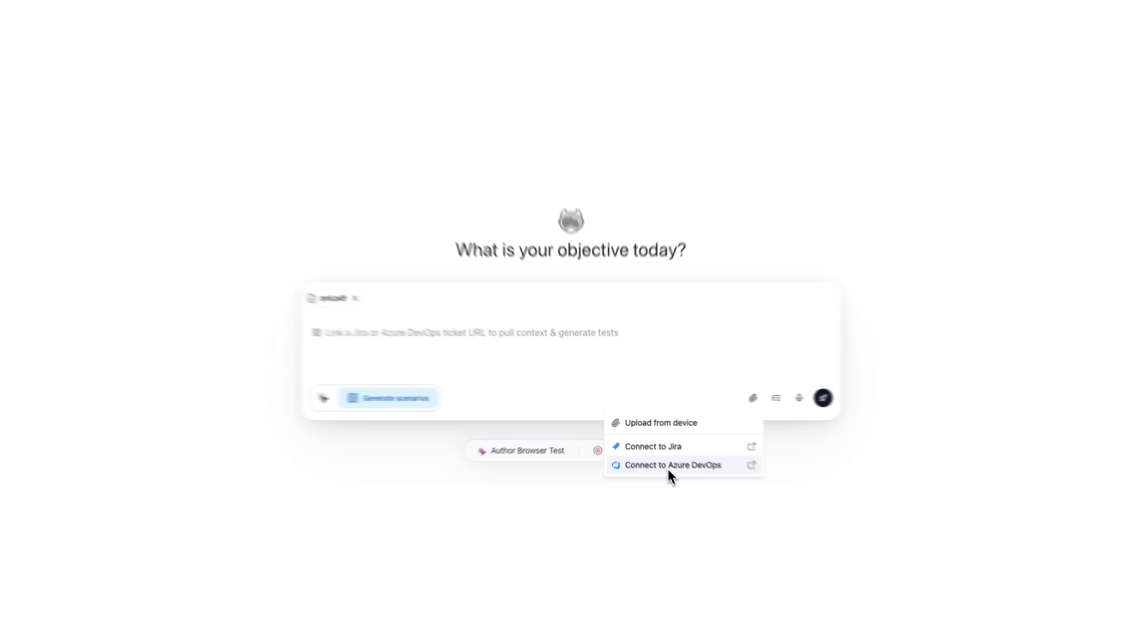
pyautogui.click(791, 457)
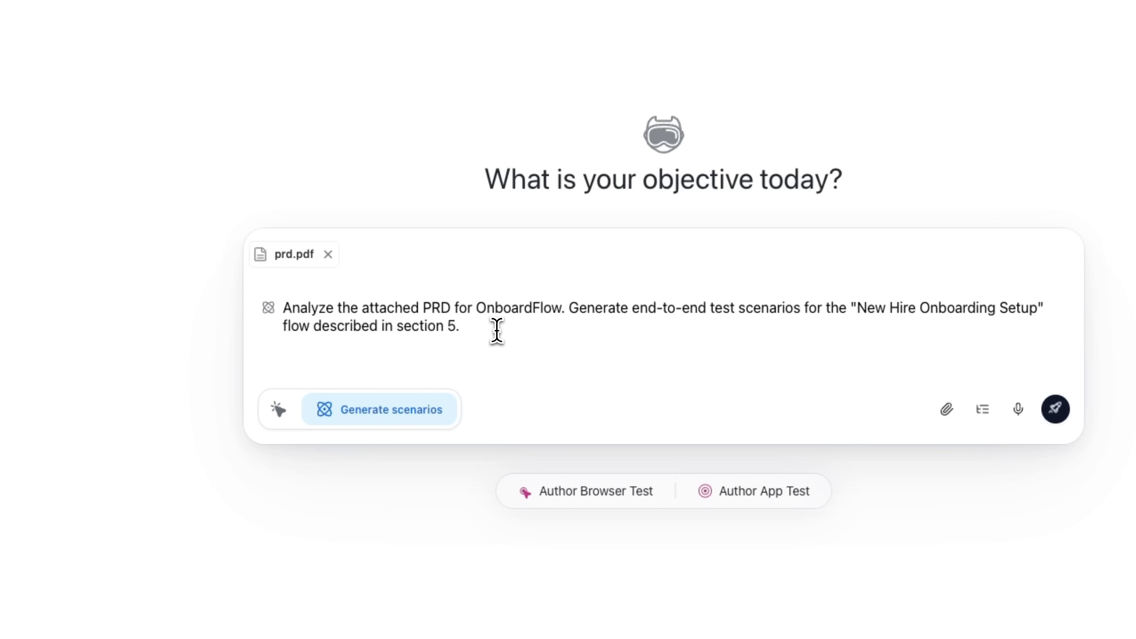
pyautogui.press('Return')
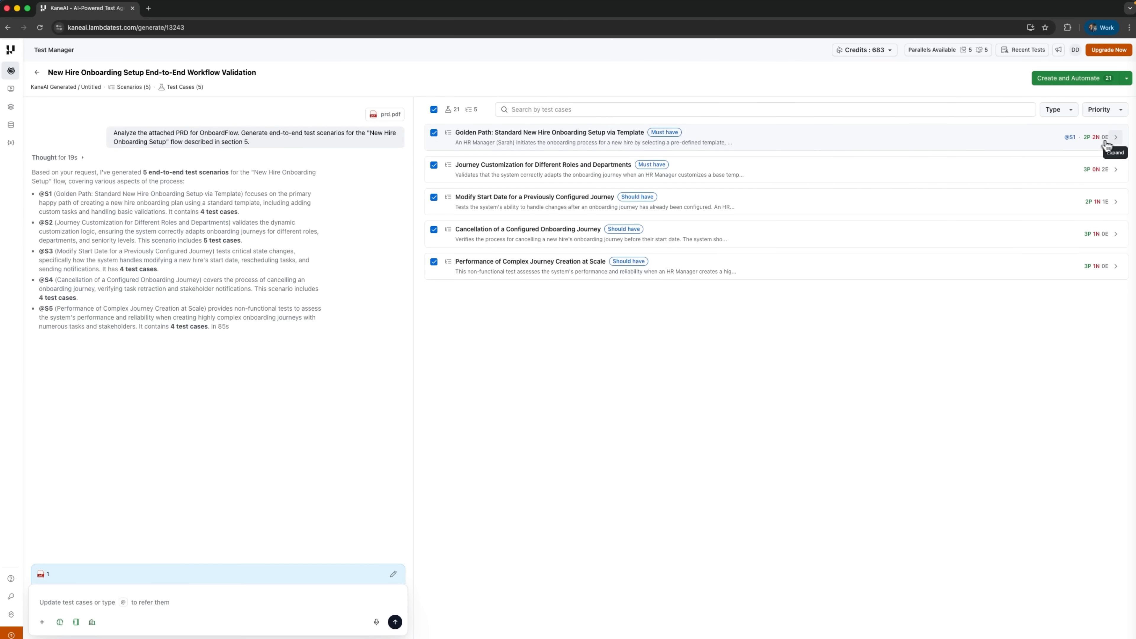
# - In the Golden Path scenario's "Create a new hire onboarding plan using a standard template" test case, change step 5's button name to "Onboard Save"
pyautogui.click(1116, 139)
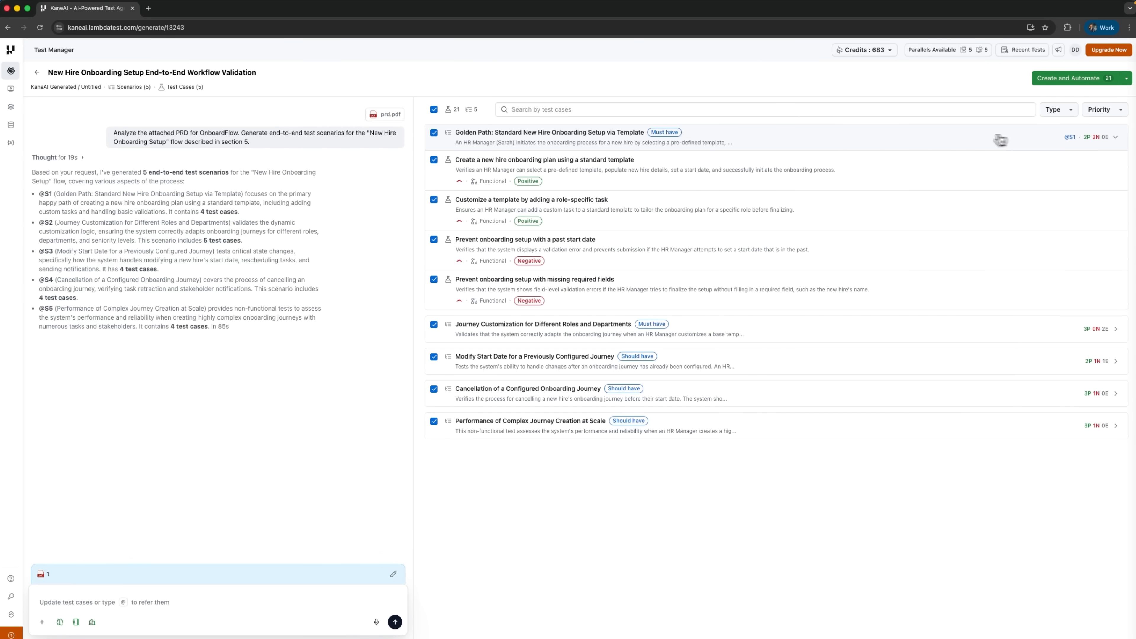
pyautogui.click(631, 183)
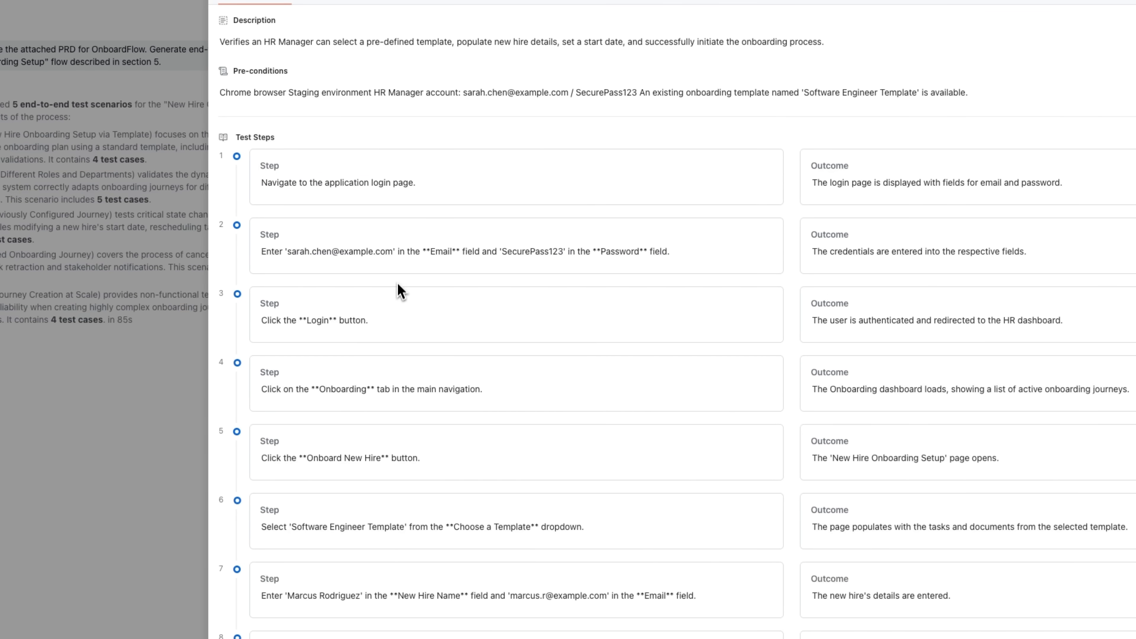
pyautogui.click(400, 320)
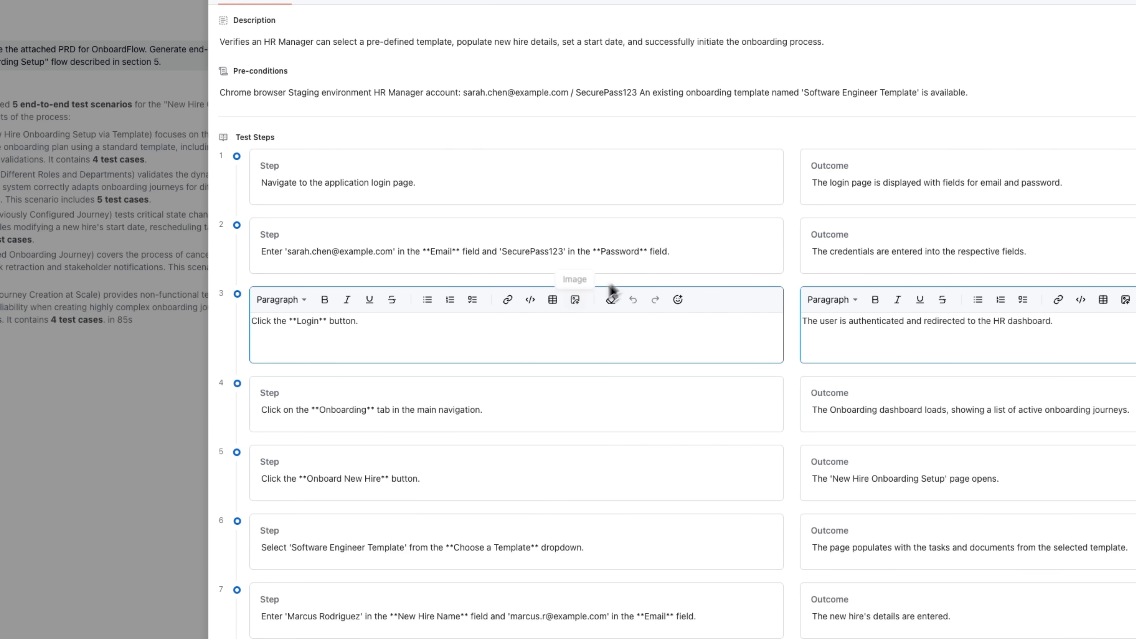
pyautogui.click(588, 393)
pyautogui.click(420, 500)
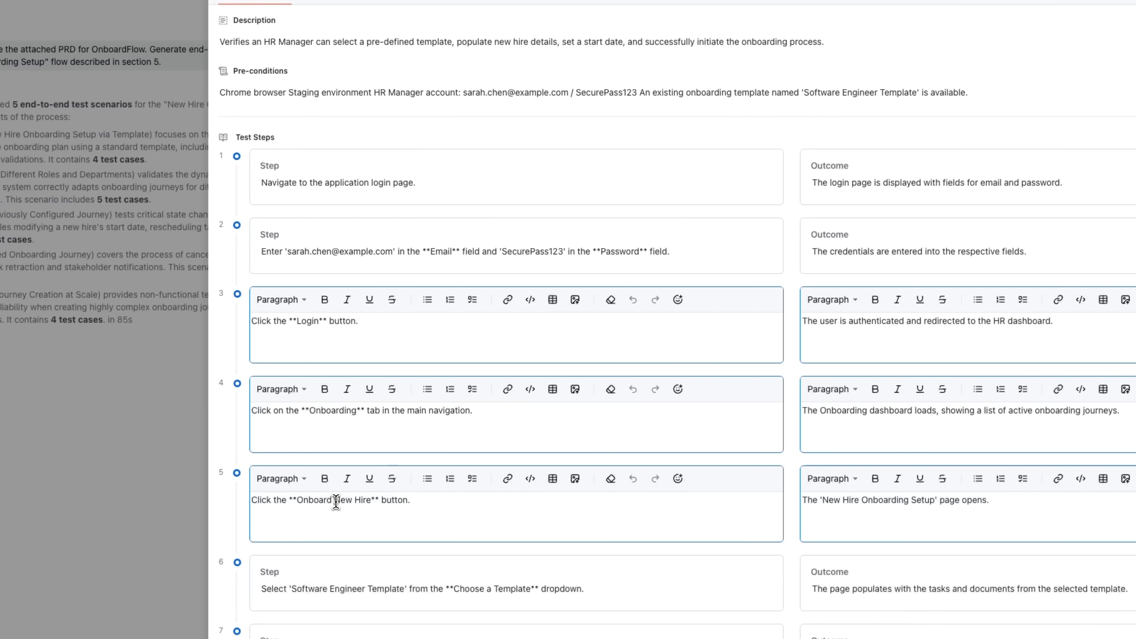
pyautogui.moveTo(333, 502); pyautogui.dragTo(370, 501)
pyautogui.write('Save')
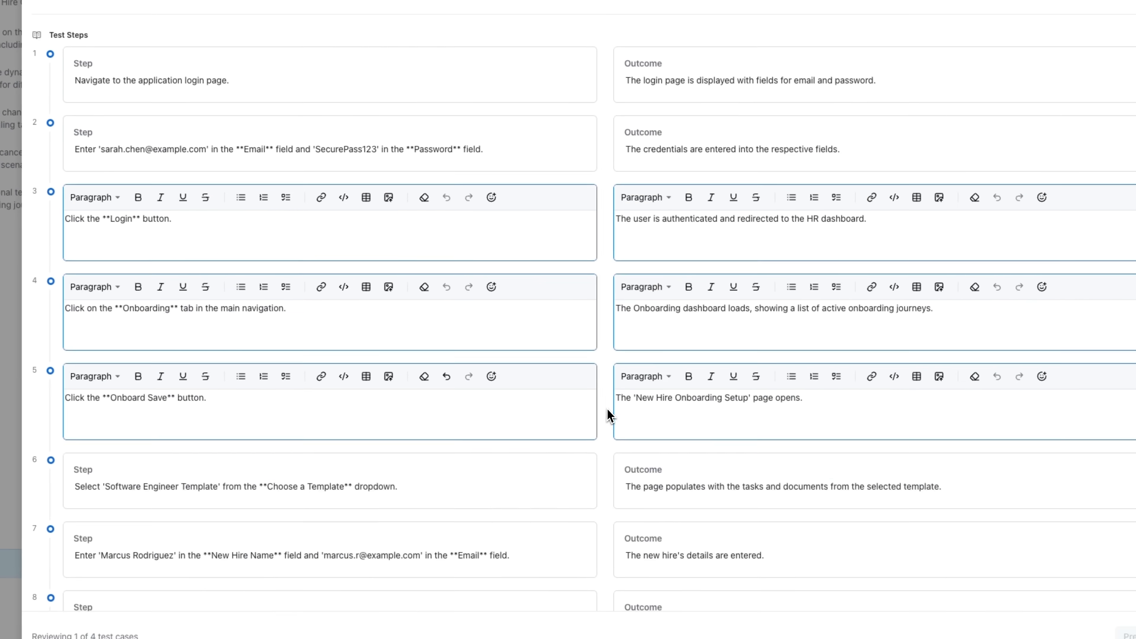
pyautogui.click(793, 512)
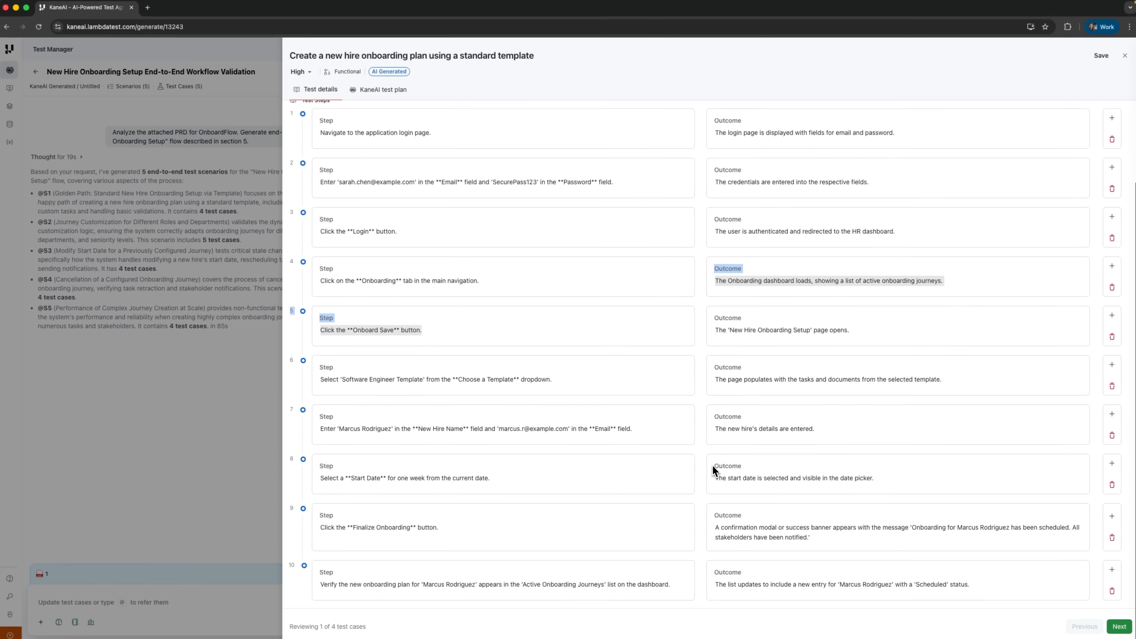
# - Review the "Customize a template by adding a role-specific task" test case and open its KaneAI test plan's first expected outcome for editing
pyautogui.click(1119, 627)
pyautogui.scroll(1, 418, 306)
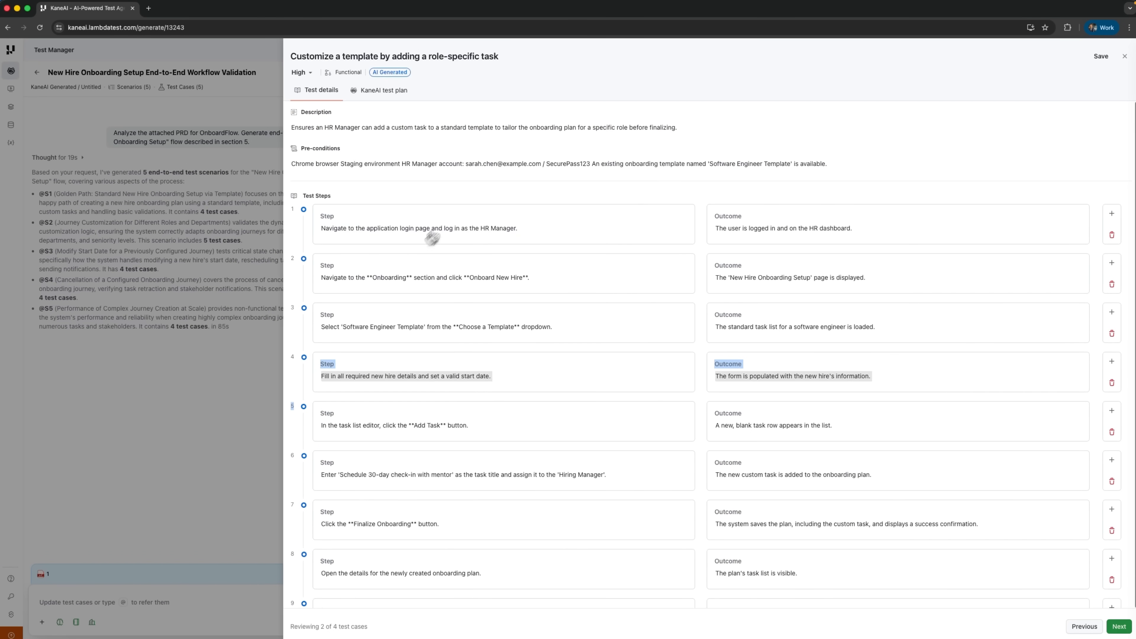
pyautogui.click(375, 94)
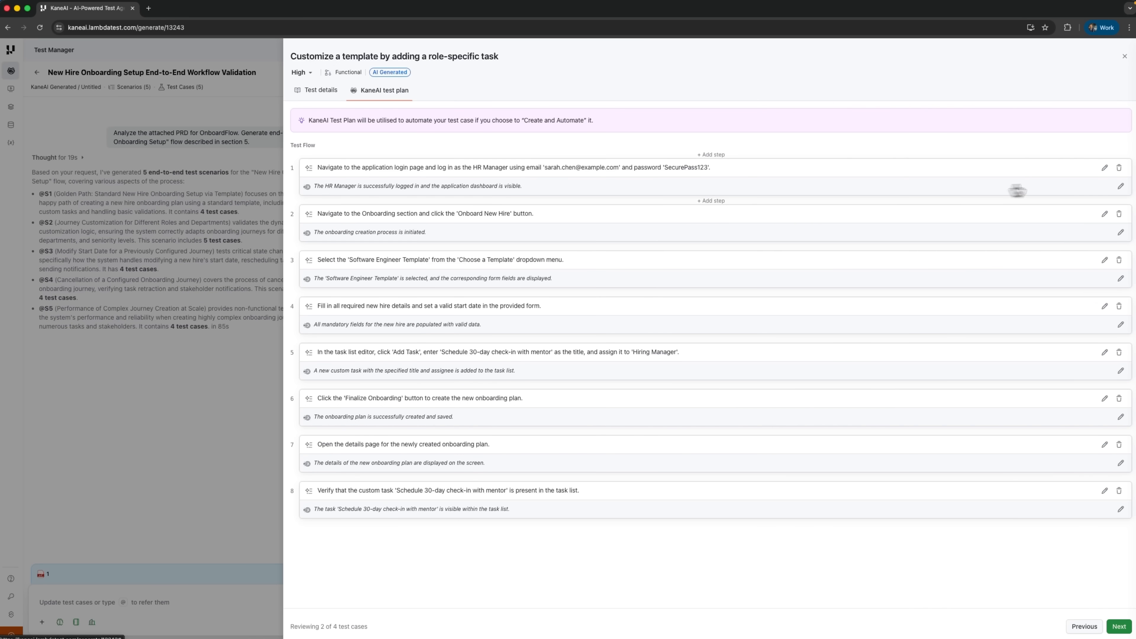
pyautogui.click(1121, 187)
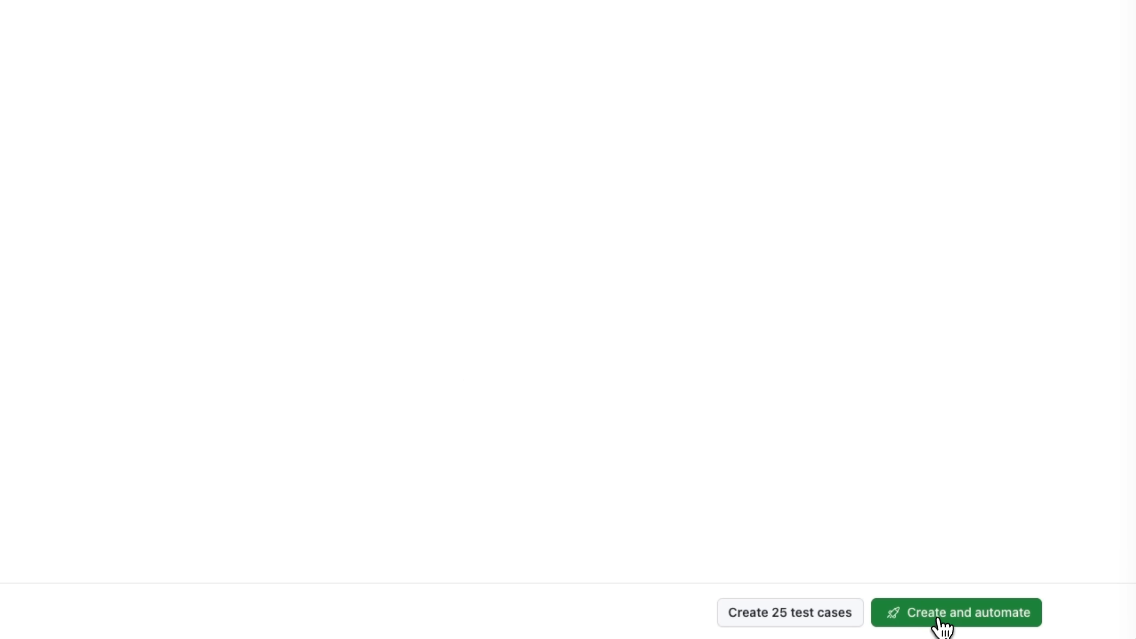
pyautogui.click(939, 622)
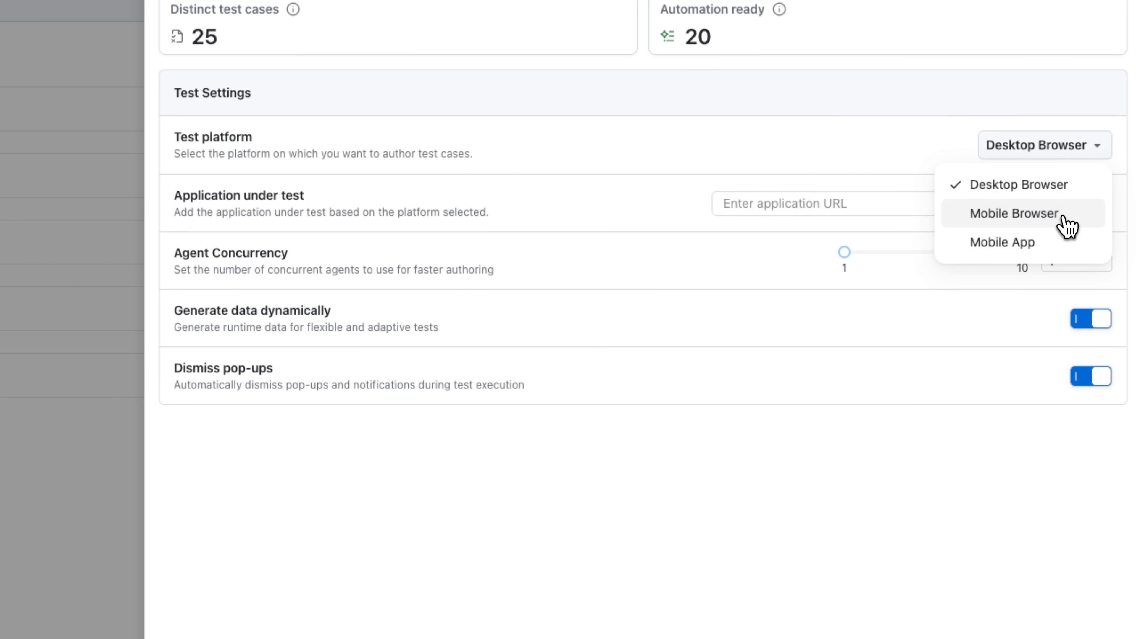
# - Set the test platform for Create and Automate to Mobile Browser and open the operating system choices
pyautogui.click(1093, 190)
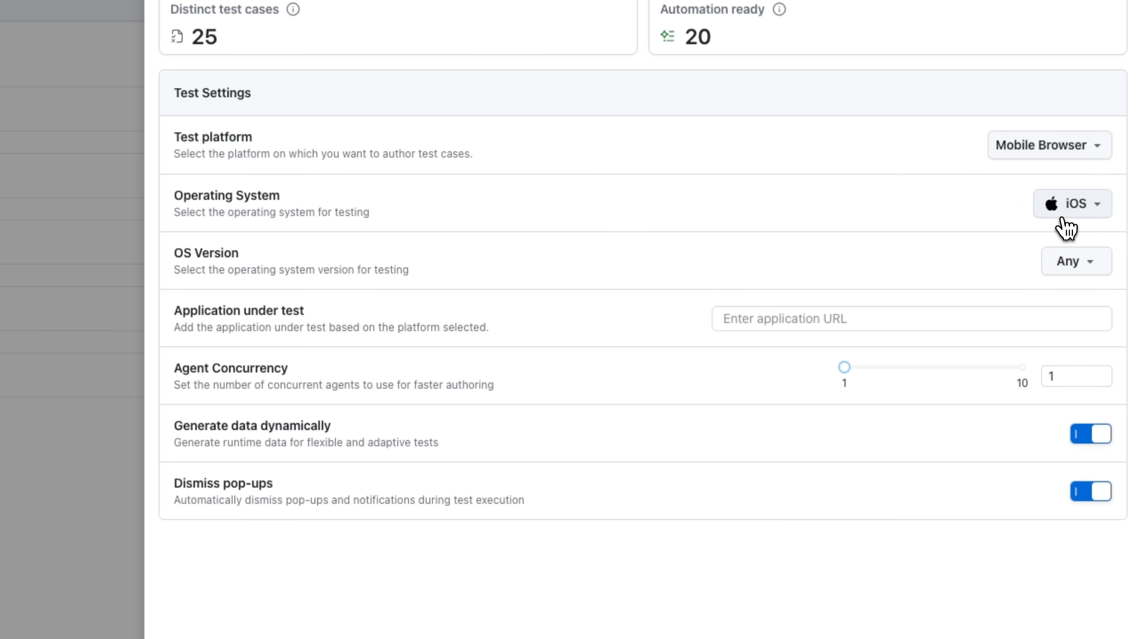
pyautogui.click(1084, 207)
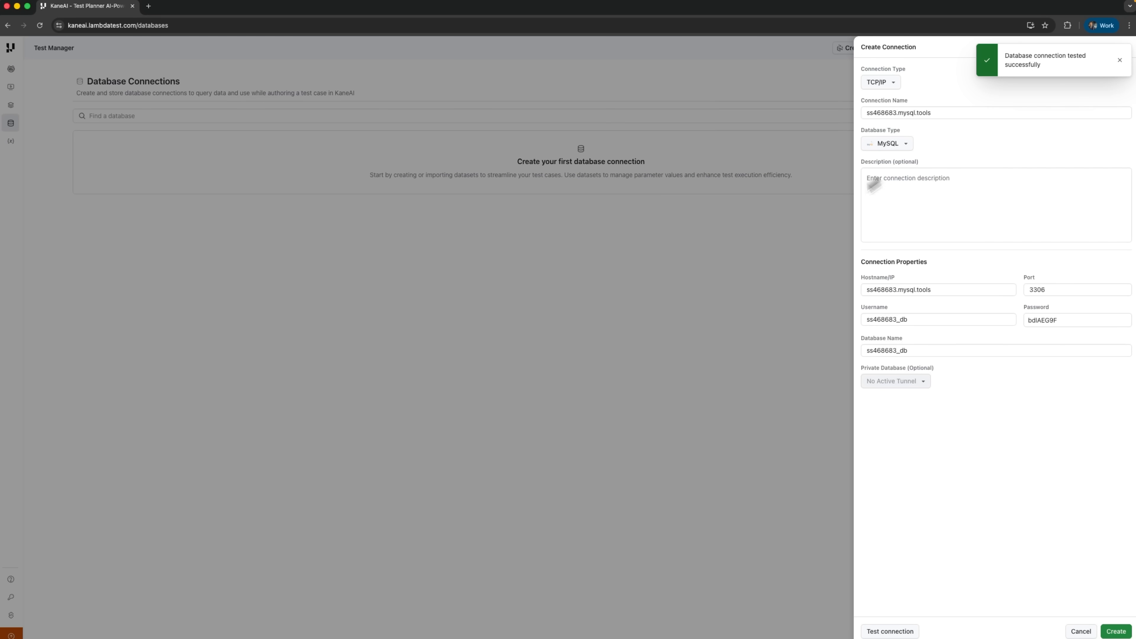
# - Create the filled-in TCP/IP MySQL database connection and view the type filter options of the connections list
pyautogui.click(1115, 631)
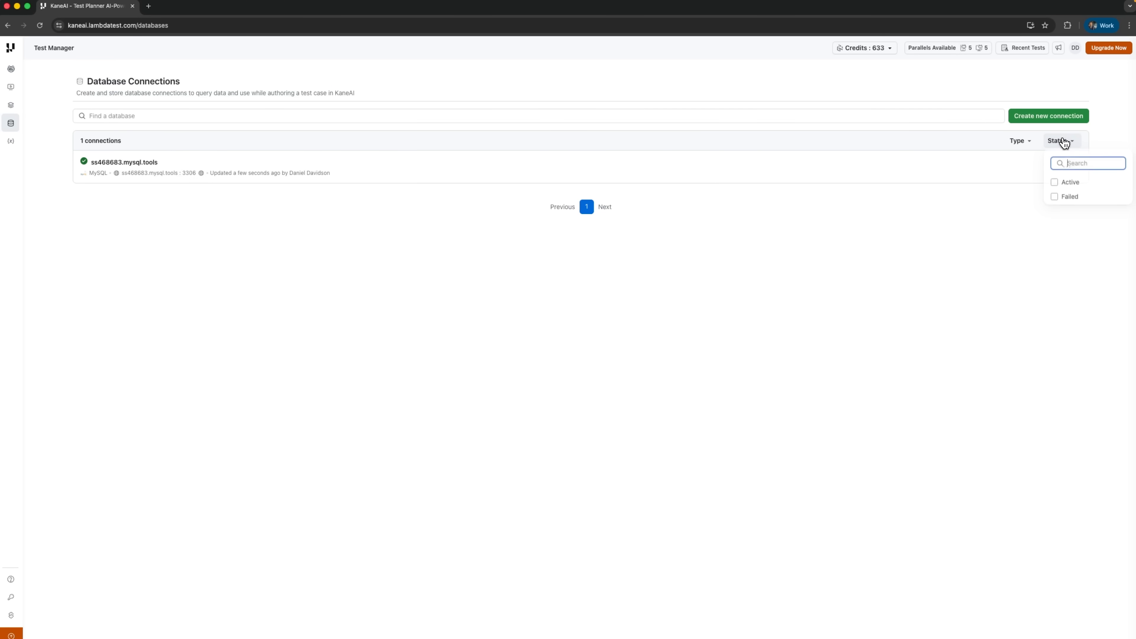
pyautogui.click(1022, 142)
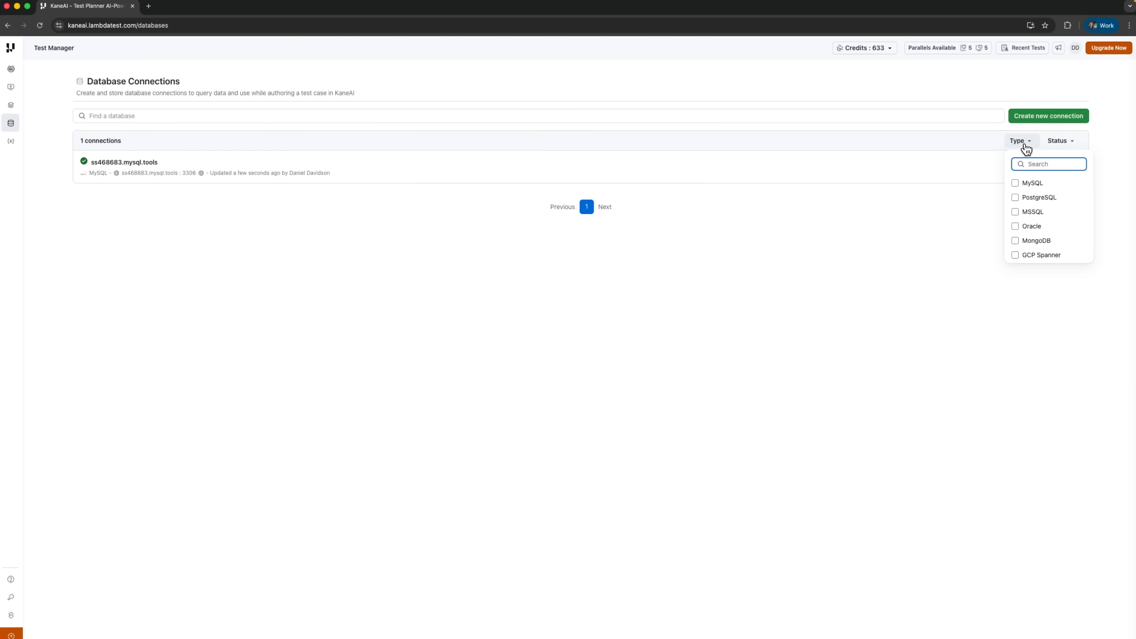
pyautogui.click(914, 165)
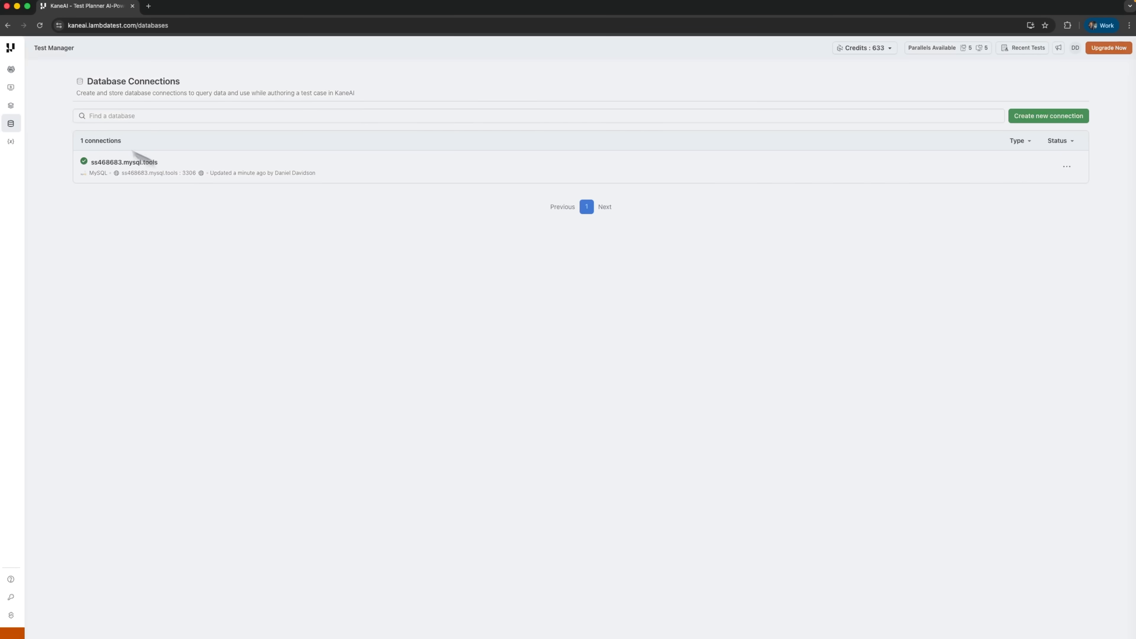
# - Go to the KaneAI agent page and paste the copied text into the Quick author prompt for a Desktop Browser test
pyautogui.moveTo(20, 90)
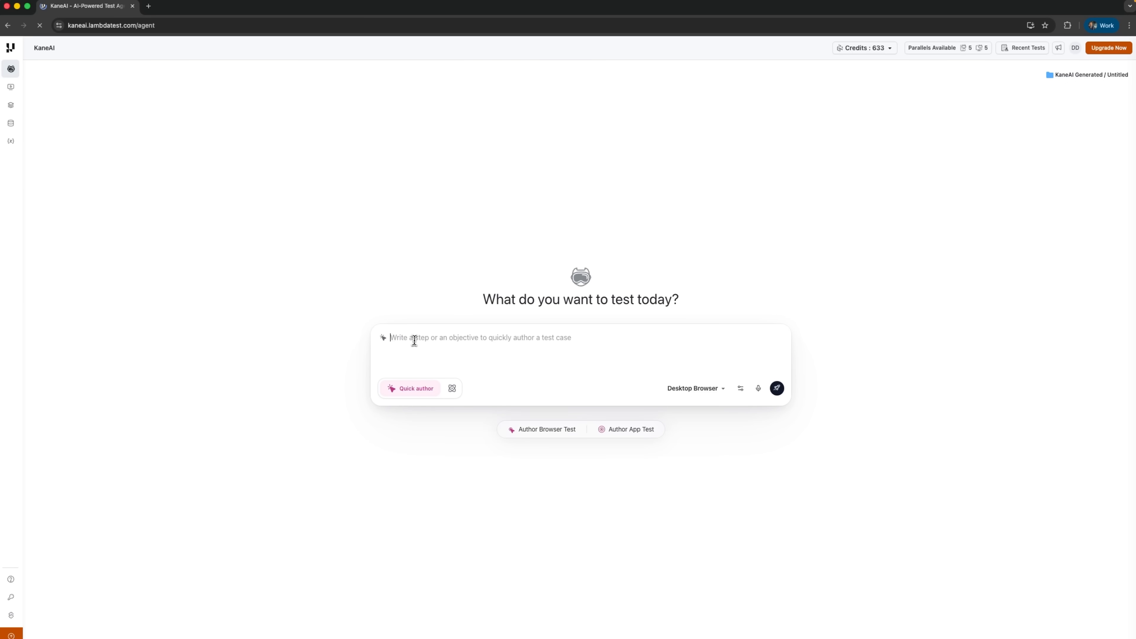
pyautogui.press('super+v')
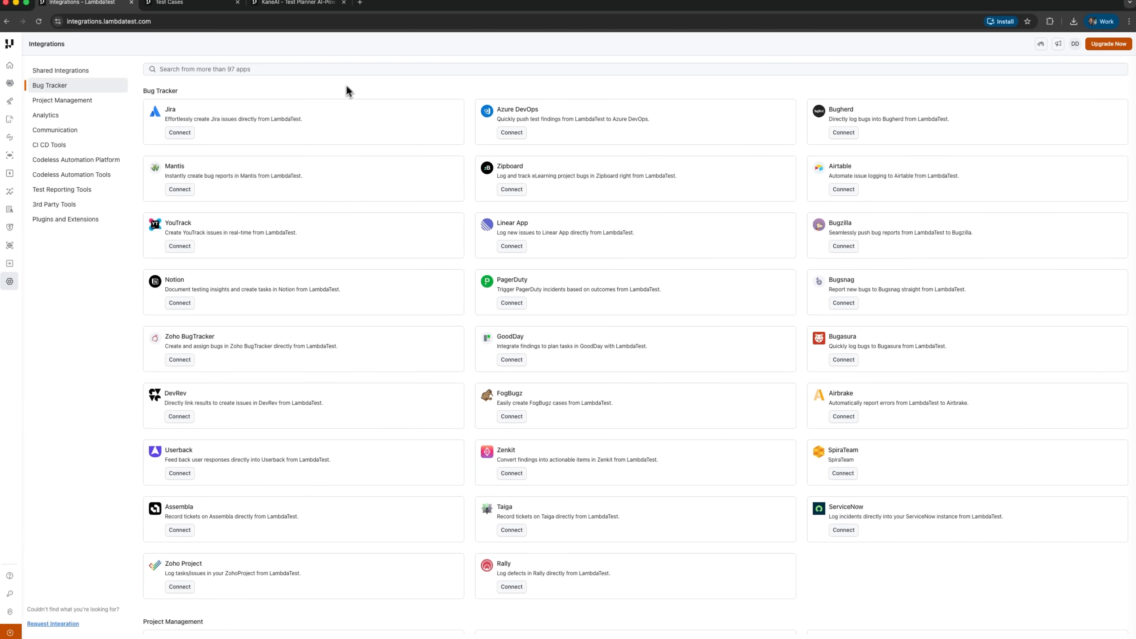
# - Examine the available integrations, from bug trackers and project management through analytics and communication to CI CD tools
pyautogui.scroll(-10, 445, 387)
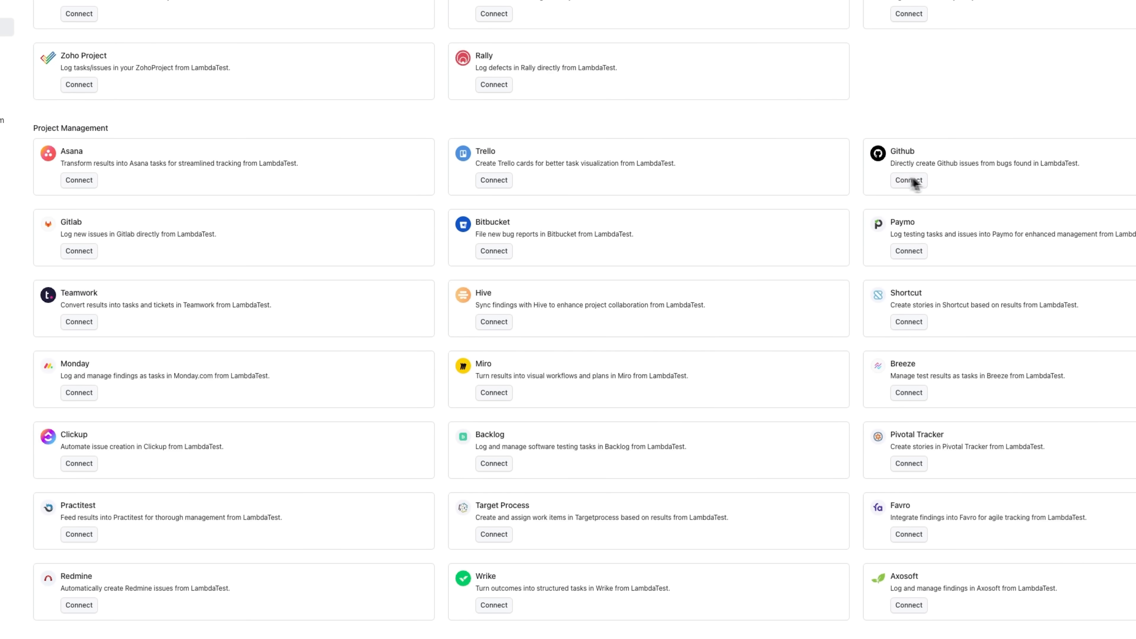
pyautogui.scroll(-8, 567, 287)
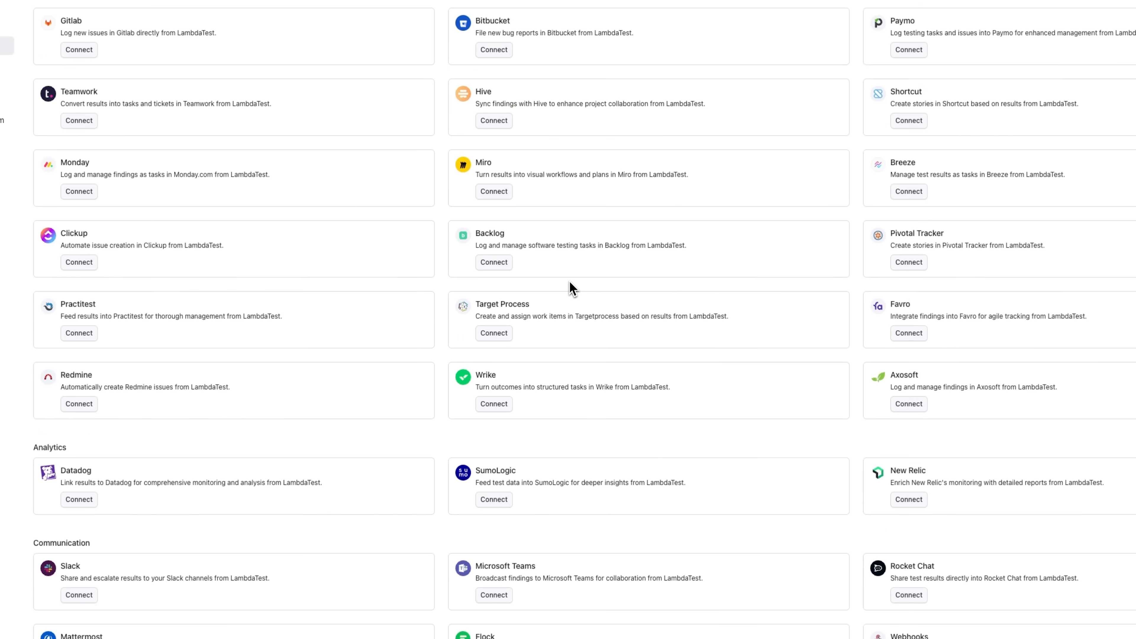
pyautogui.scroll(-3, 569, 283)
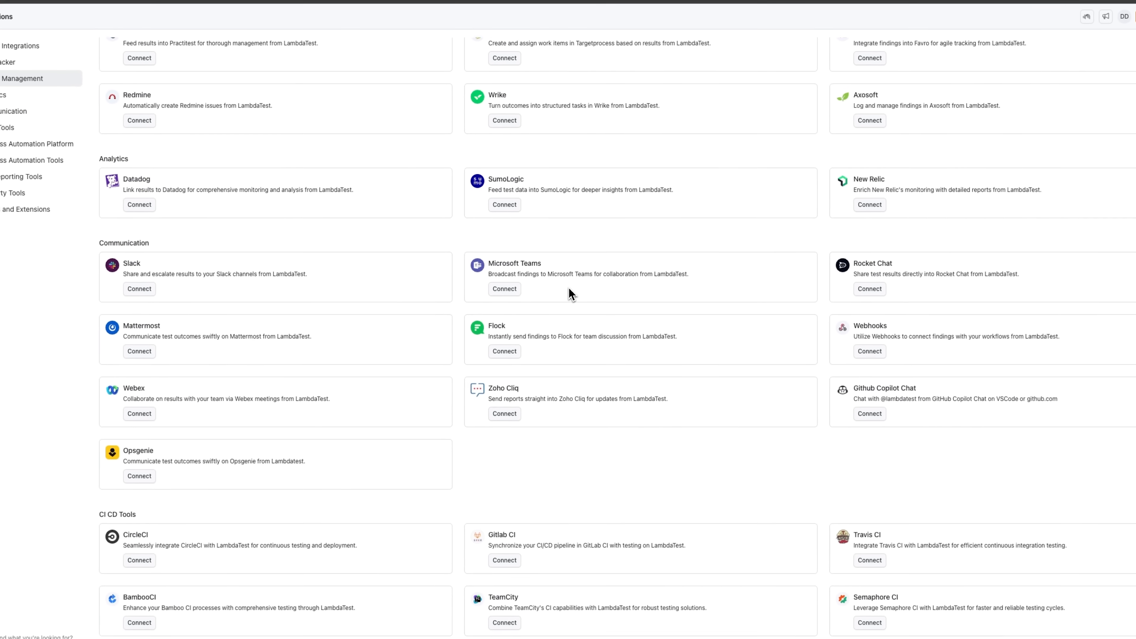
pyautogui.scroll(-3, 571, 294)
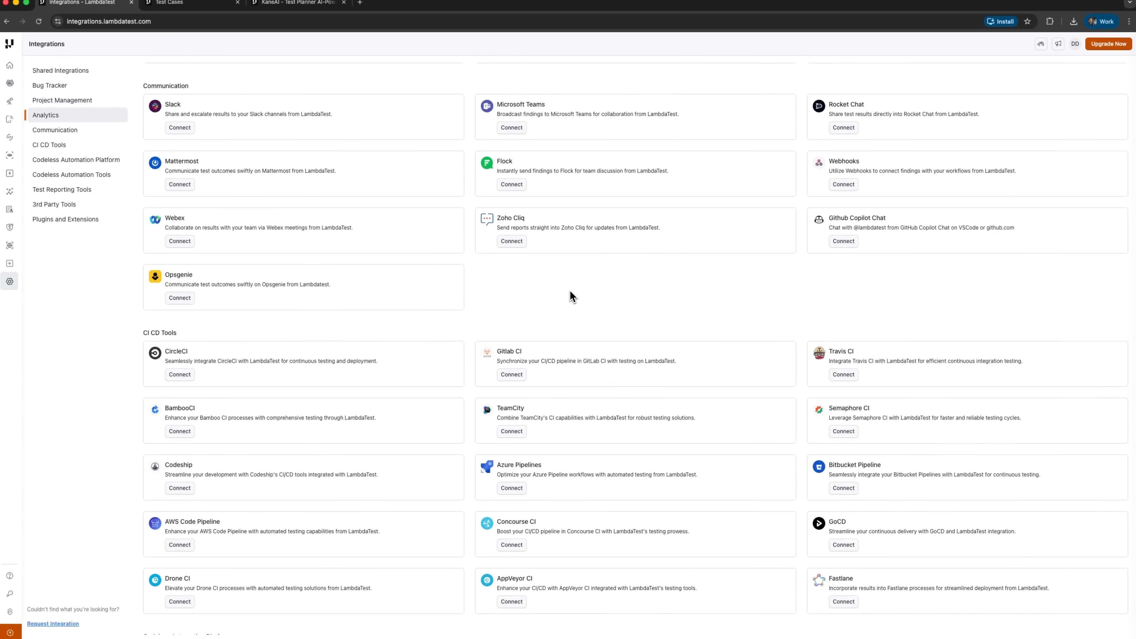
pyautogui.scroll(-3, 571, 295)
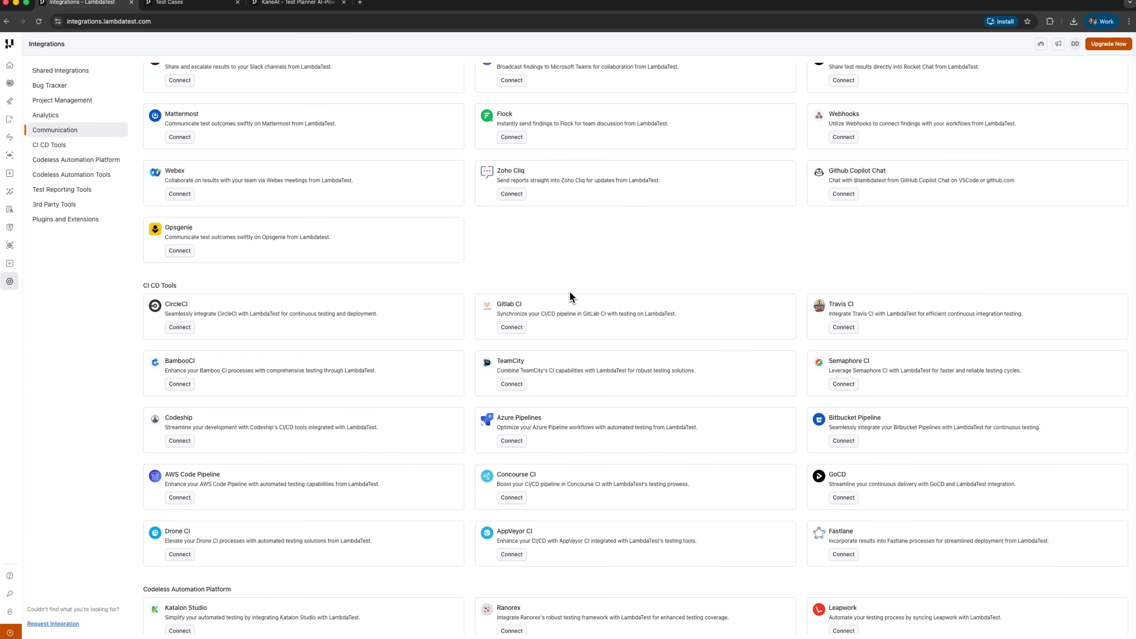
pyautogui.scroll(-2, 571, 296)
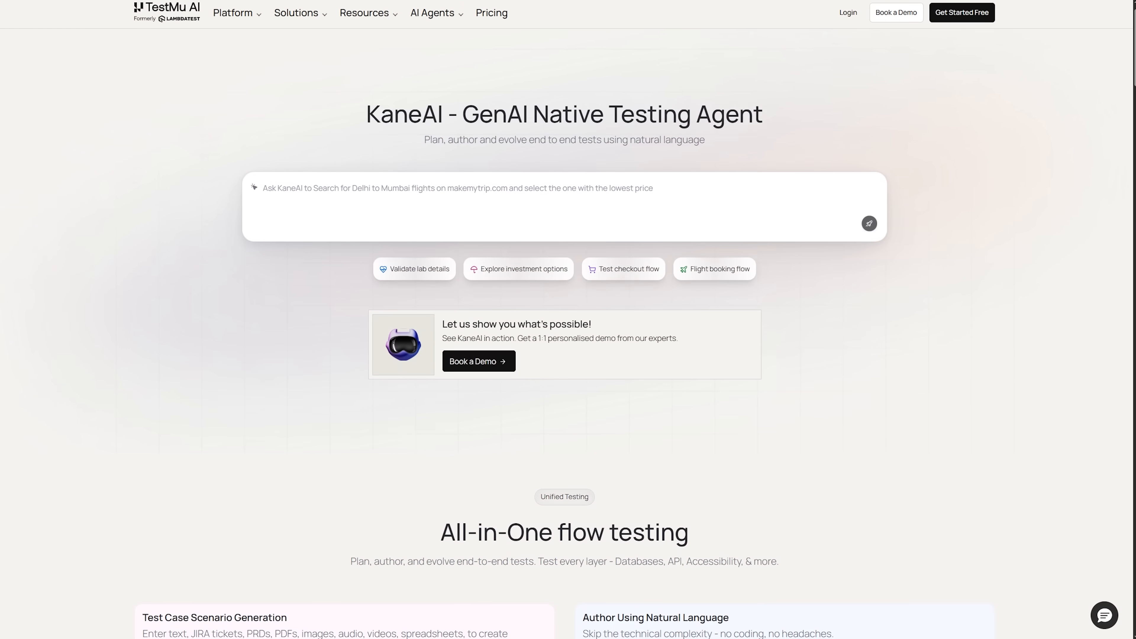
# - Examine the All-in-One flow testing features on the KaneAI product page, including scenario generation, API testing and database-ready tests
pyautogui.scroll(-1, 568, 331)
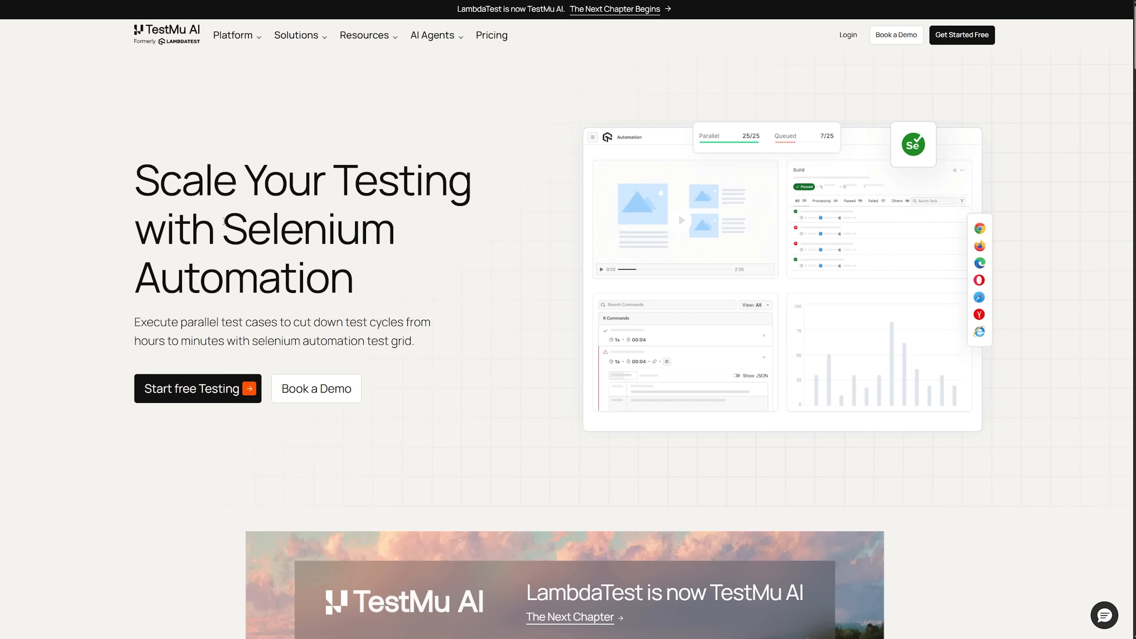
pyautogui.moveTo(225, 222); pyautogui.dragTo(391, 235)
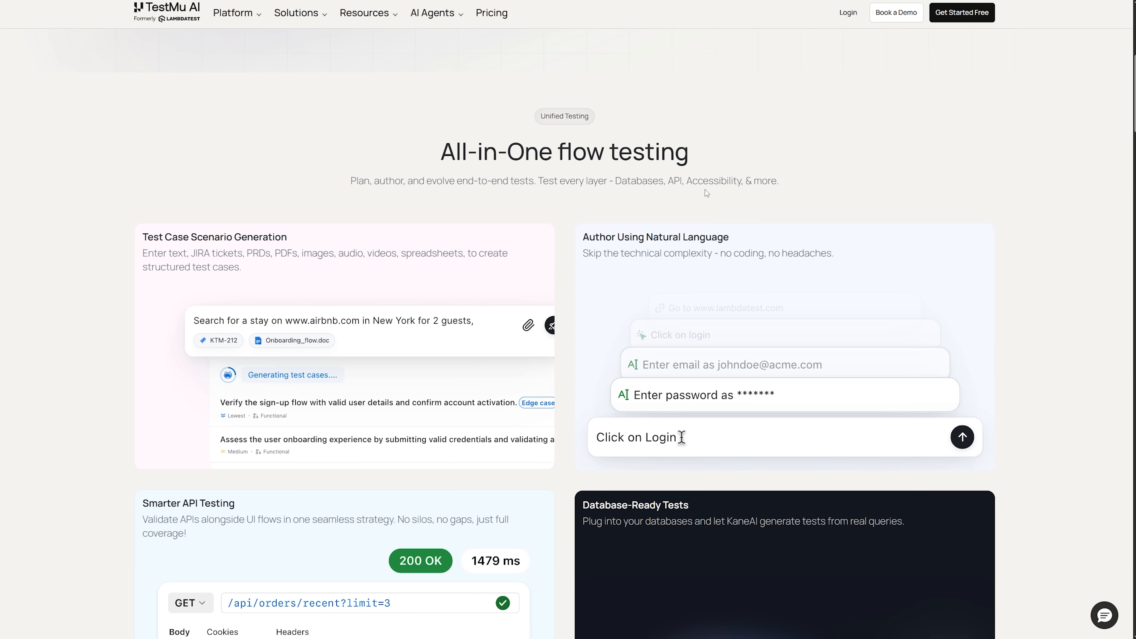
pyautogui.scroll(-5, 706, 193)
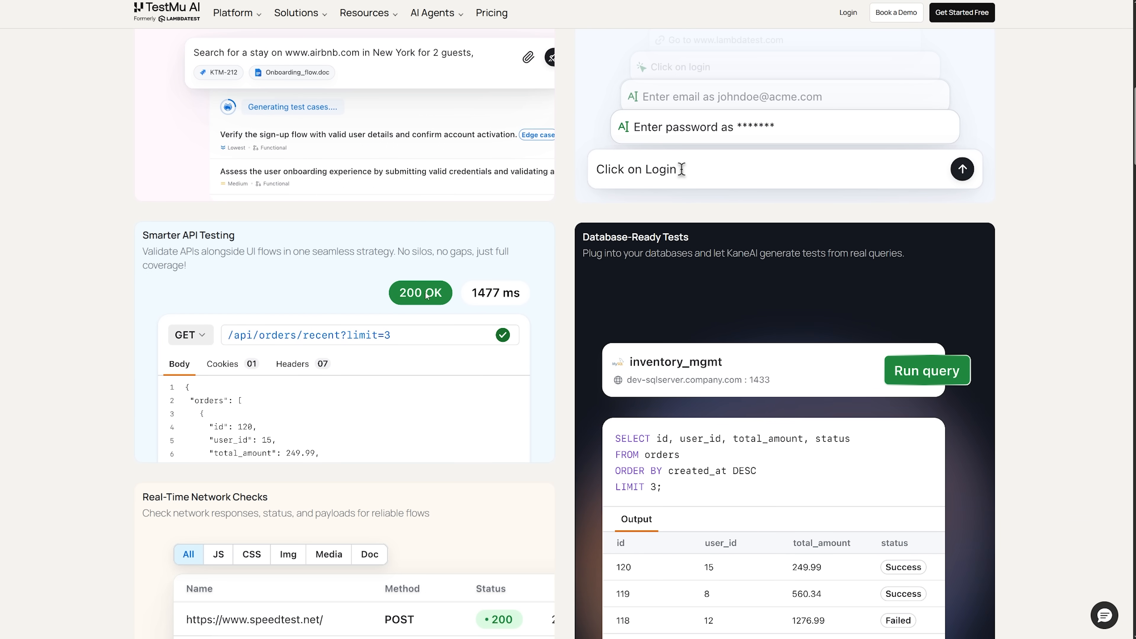
pyautogui.scroll(-1, 426, 294)
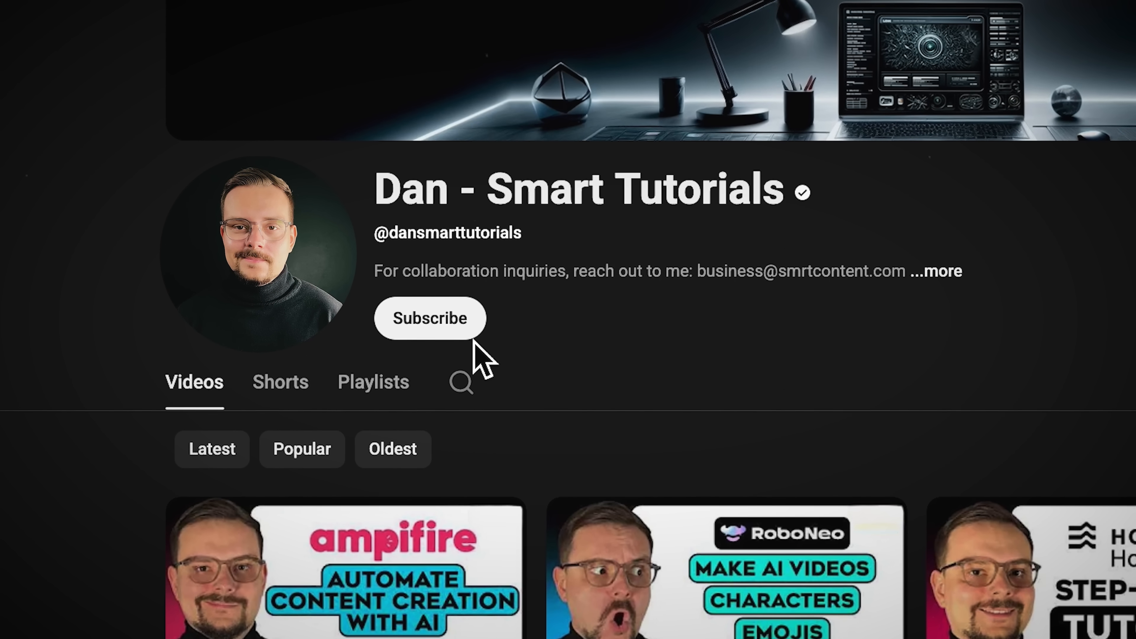
pyautogui.click(460, 329)
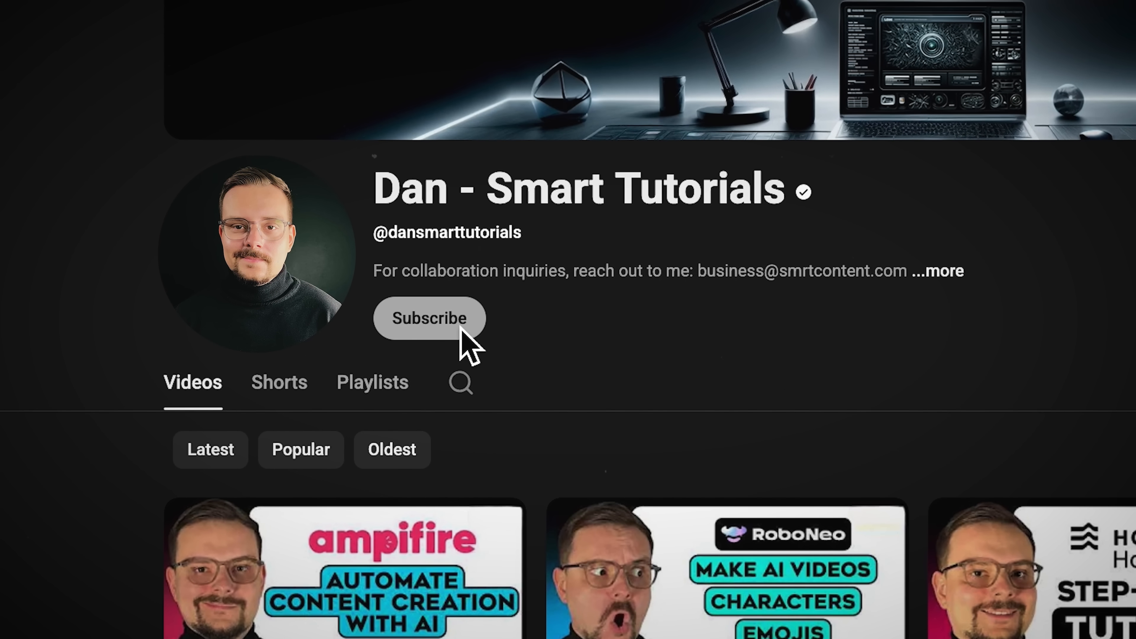
pyautogui.click(528, 319)
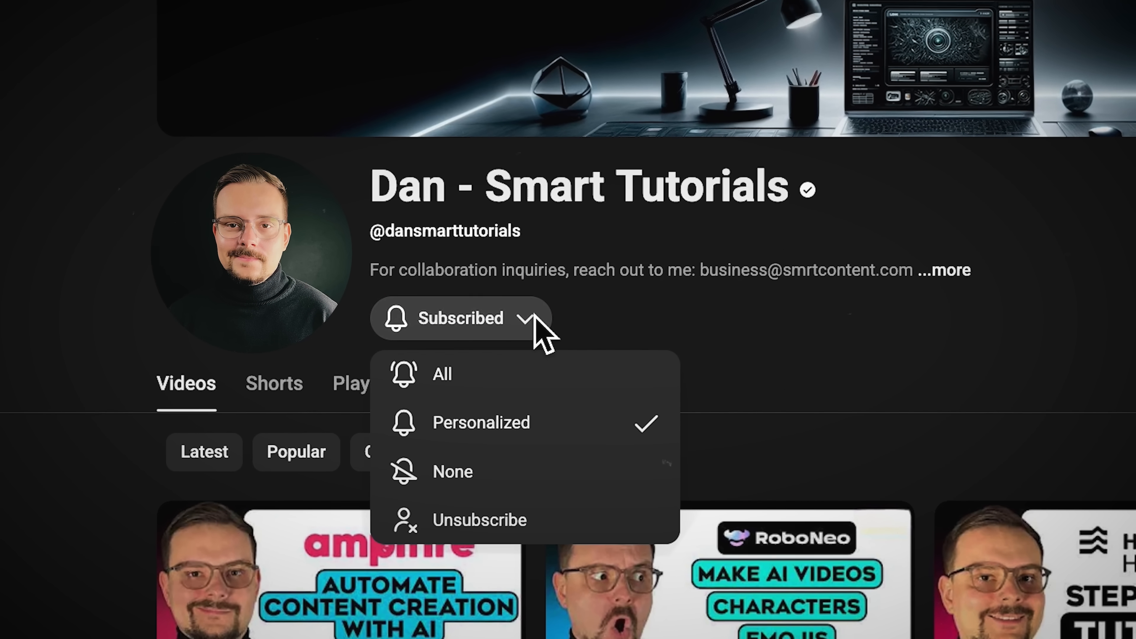
pyautogui.click(449, 380)
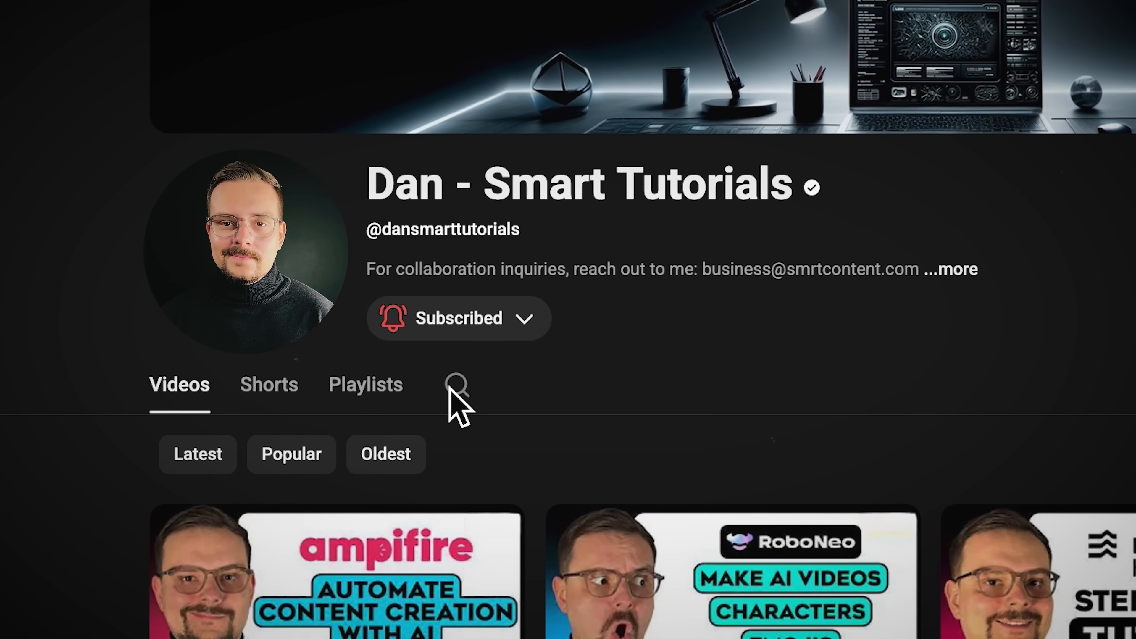